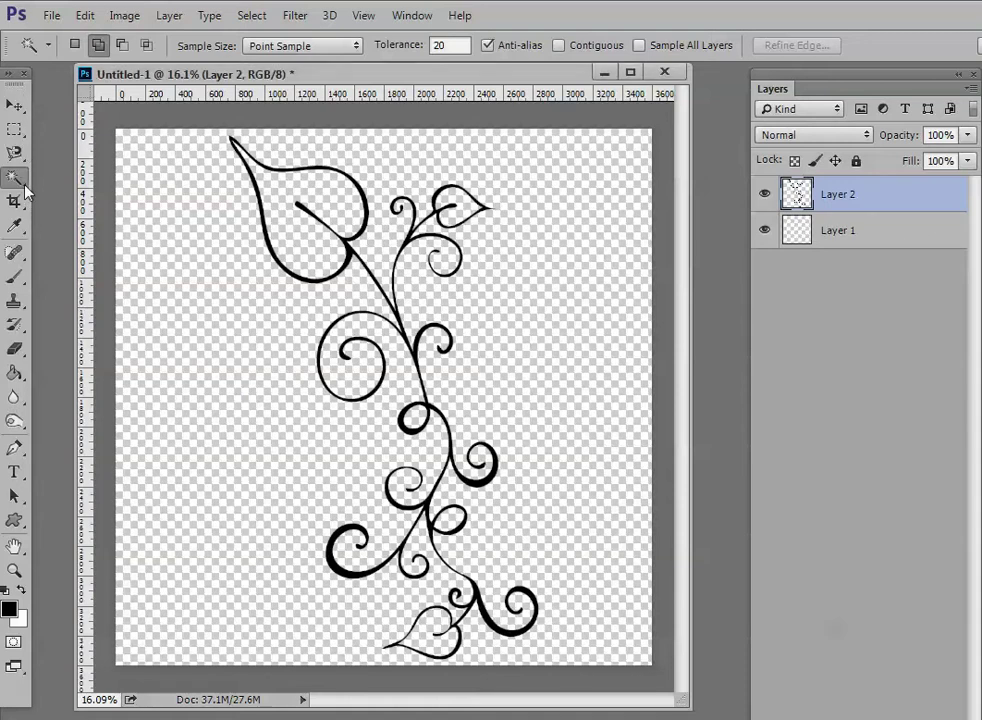
Switch to the Magic Wand (non-contiguous, tolerance 20) and select all black vine line art on Layer 2.
{"action": "right_click", "coordinate": [22, 180]}
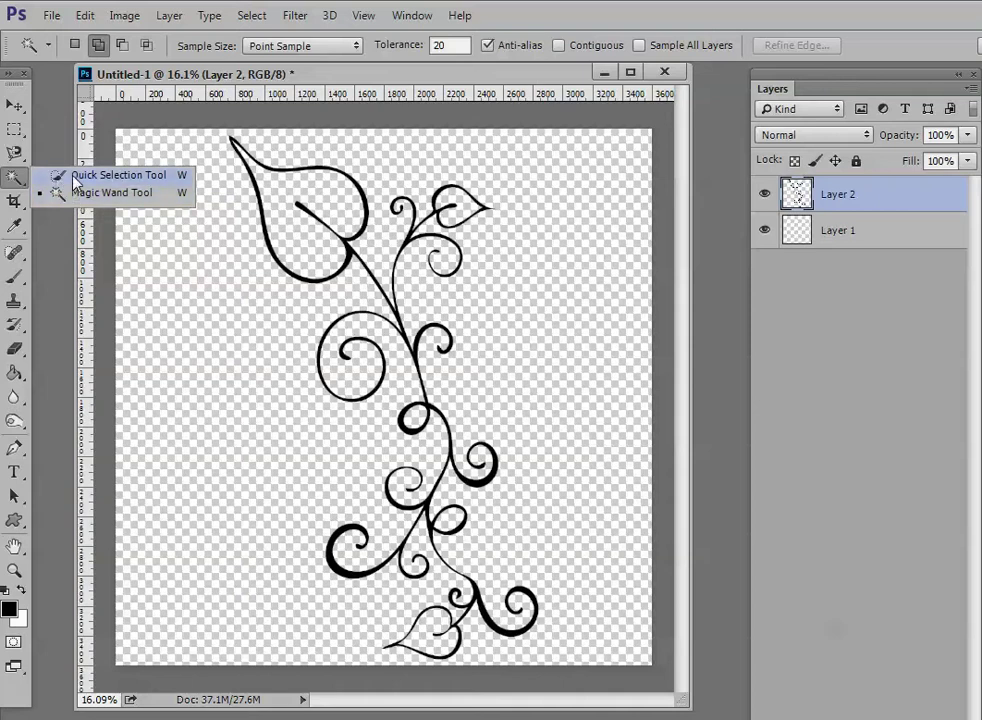
{"action": "left_click", "coordinate": [70, 177]}
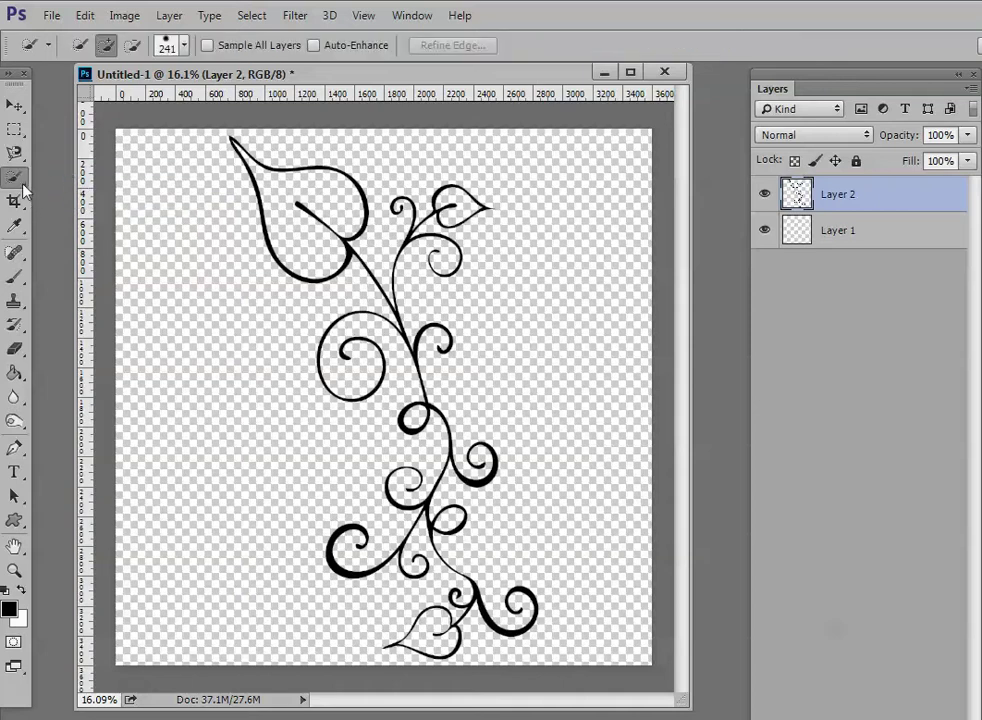
{"action": "right_click", "coordinate": [14, 178]}
{"action": "left_click", "coordinate": [95, 194]}
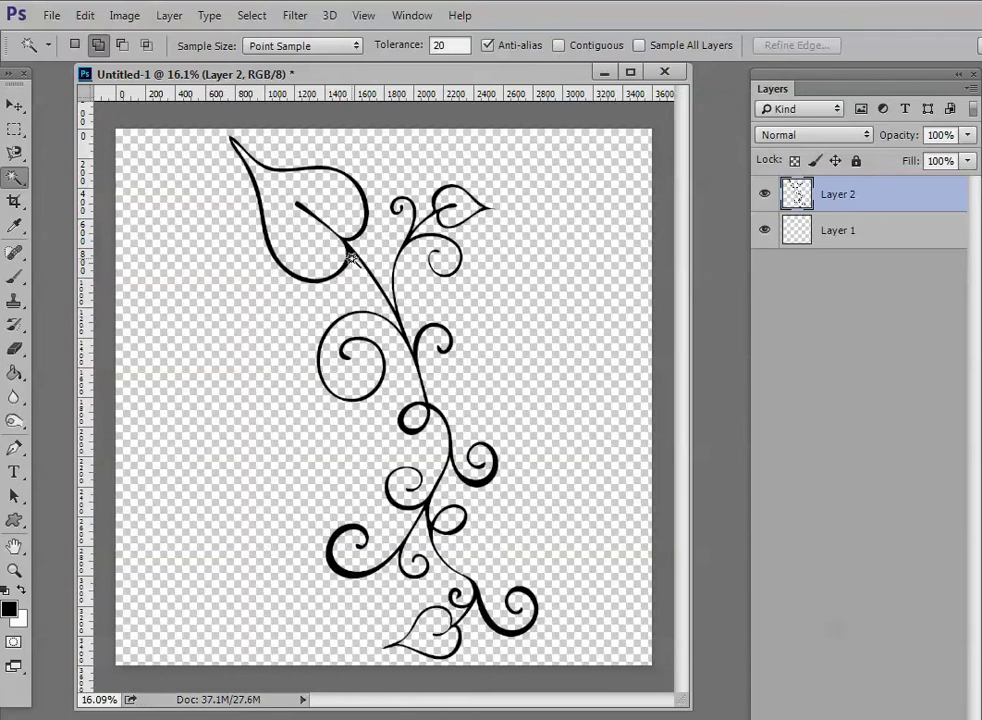
{"action": "left_click", "coordinate": [351, 257]}
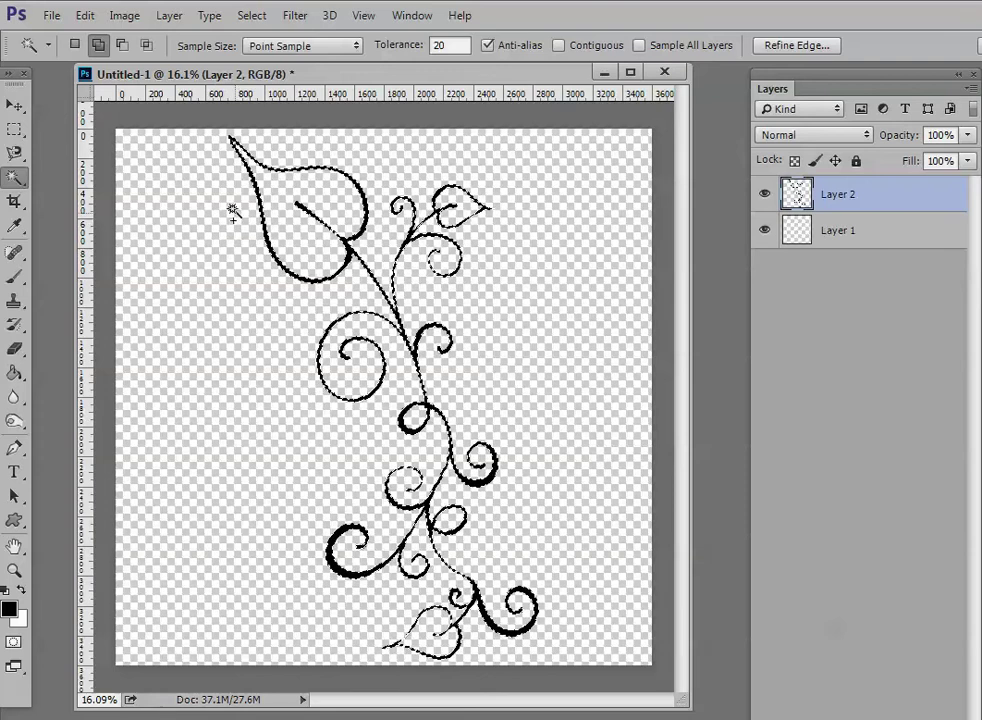
Fill the selected vine line art with bright green 7abe00 using Edit > Fill.
{"action": "left_click", "coordinate": [85, 16]}
{"action": "left_click", "coordinate": [108, 277]}
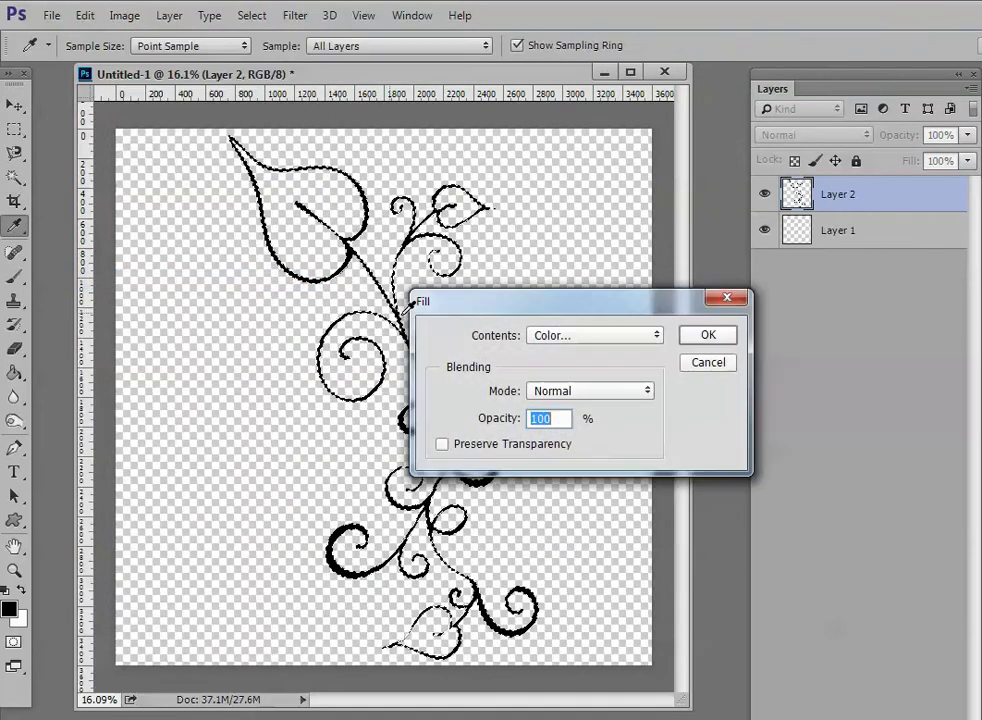
{"action": "left_click", "coordinate": [656, 338]}
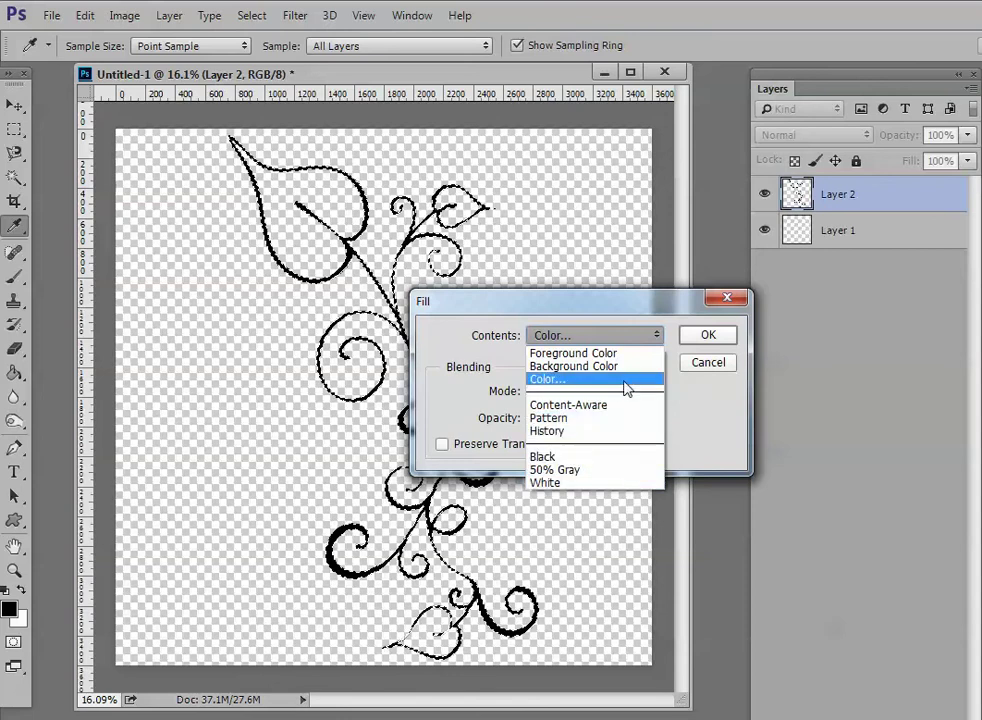
{"action": "left_click", "coordinate": [548, 381]}
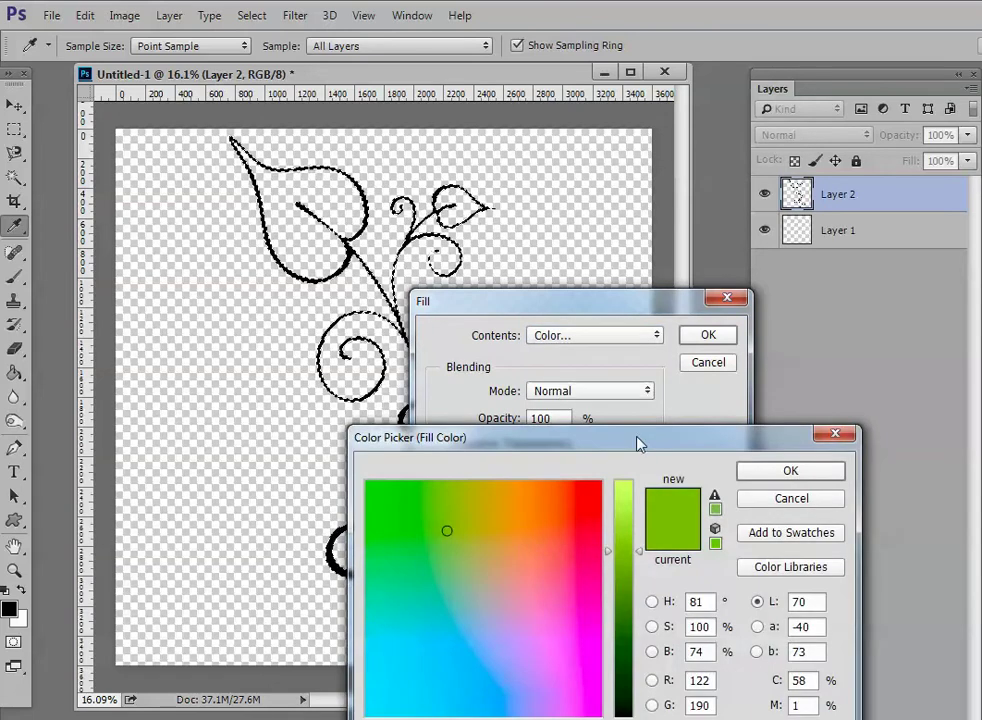
{"action": "left_click_drag", "start_coordinate": [638, 438], "coordinate": [483, 313]}
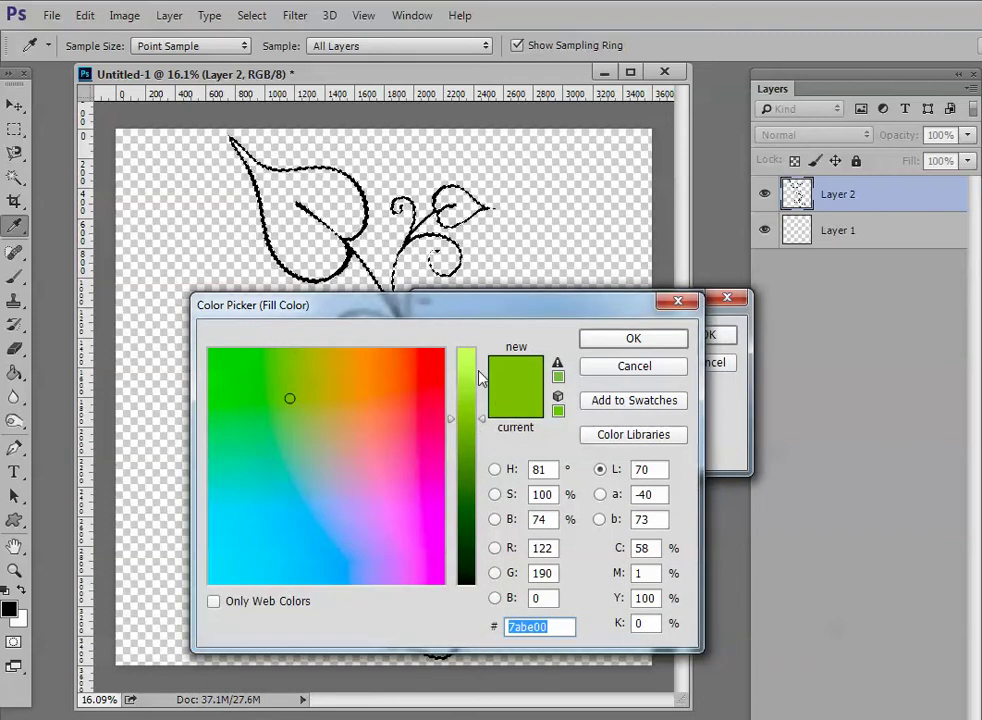
{"action": "left_click", "coordinate": [633, 340]}
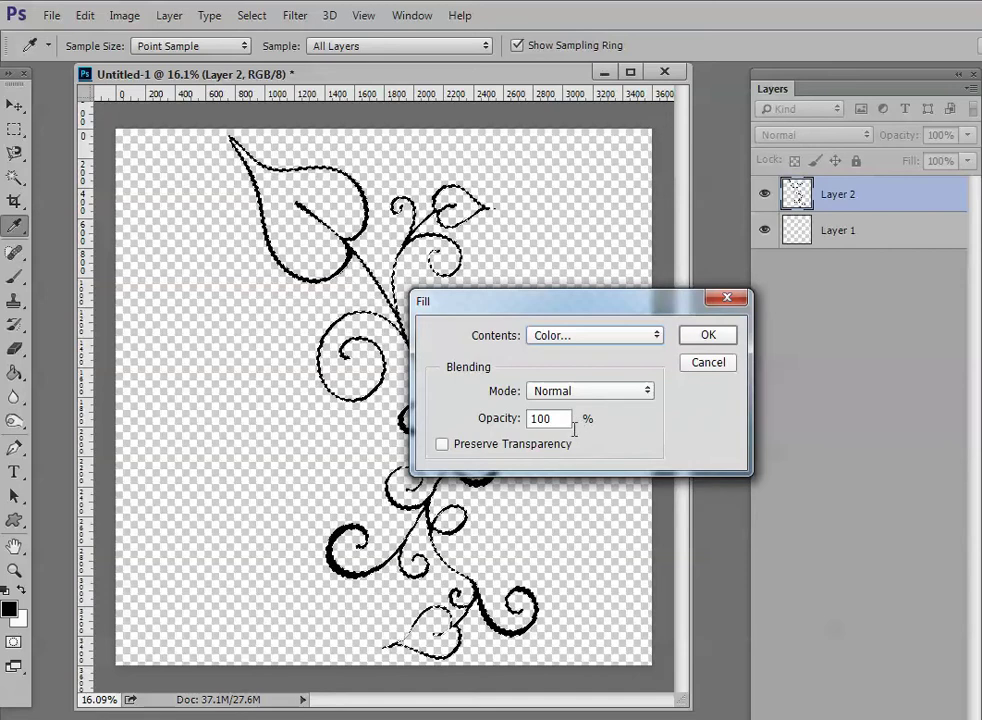
{"action": "left_click", "coordinate": [707, 340]}
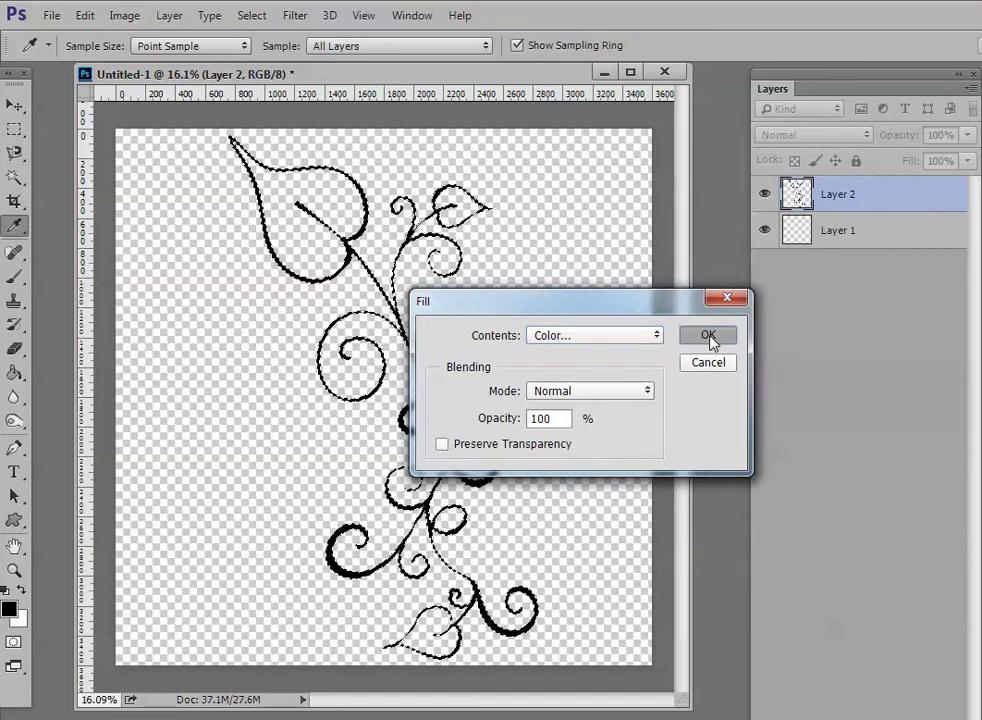
{"action": "key", "text": "w"}
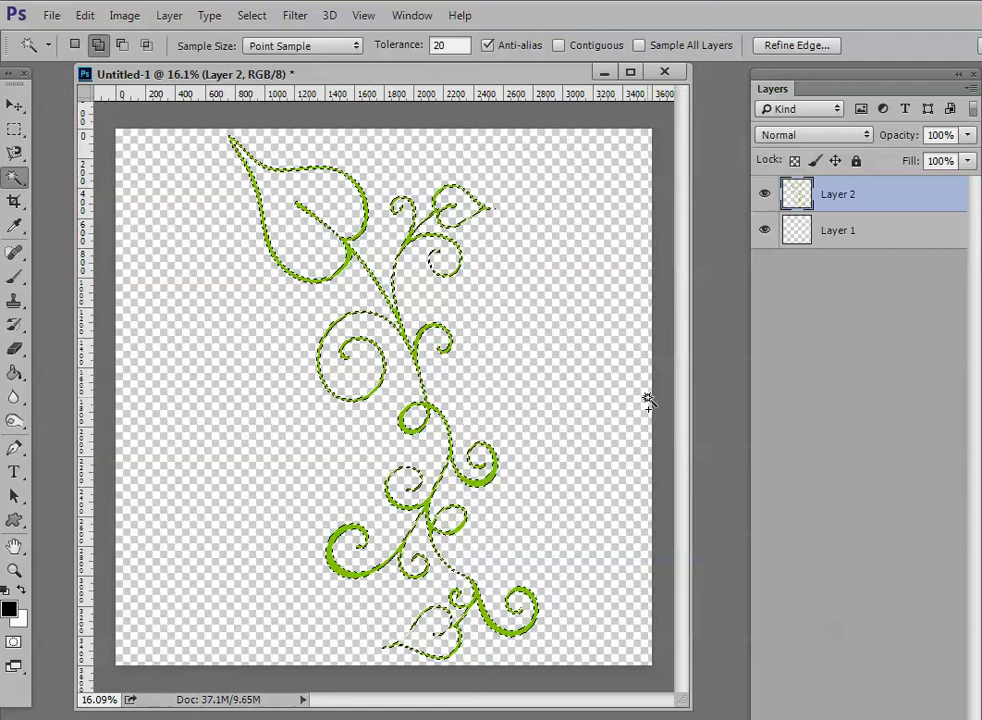
Deselect the green vine, then open Color Range and cancel it without applying.
{"action": "key", "text": "ctrl+d"}
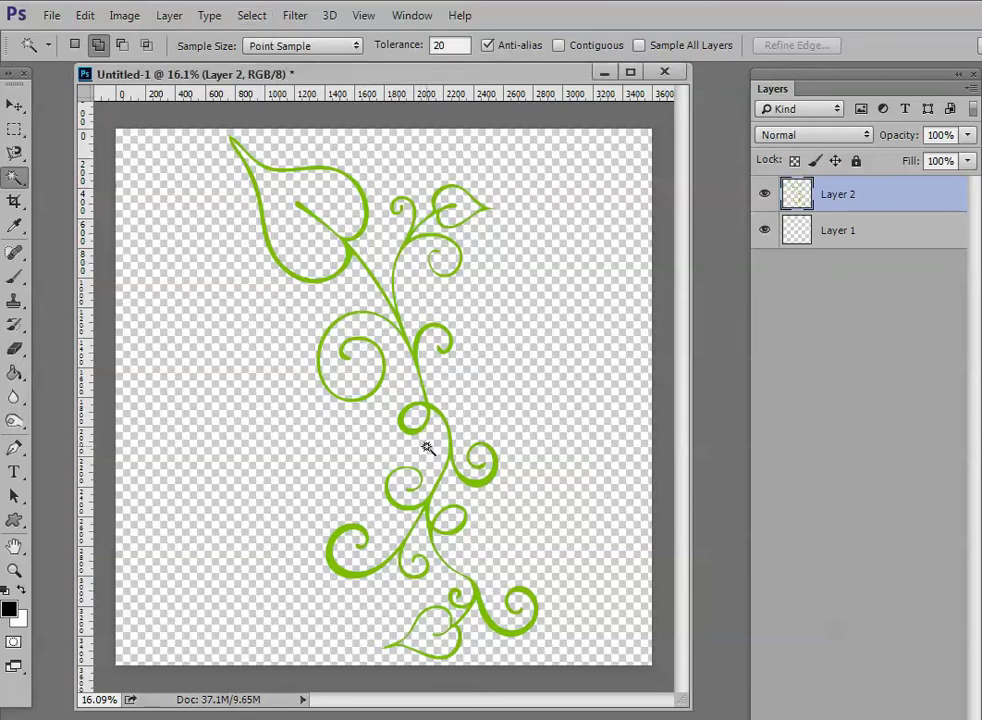
{"action": "left_click", "coordinate": [253, 16]}
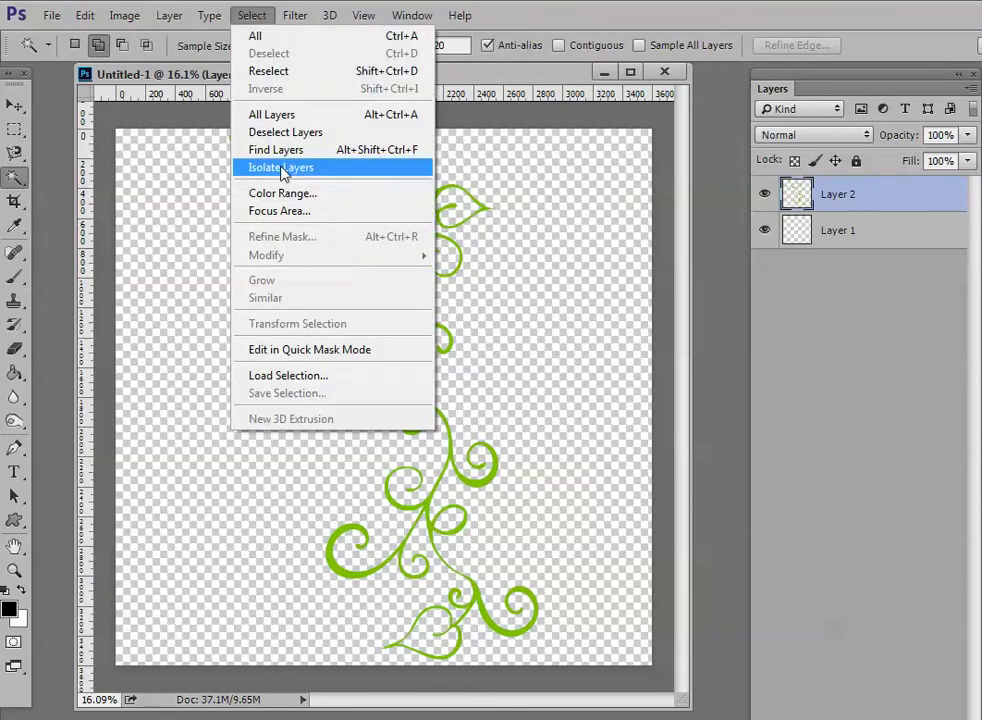
{"action": "left_click", "coordinate": [290, 195]}
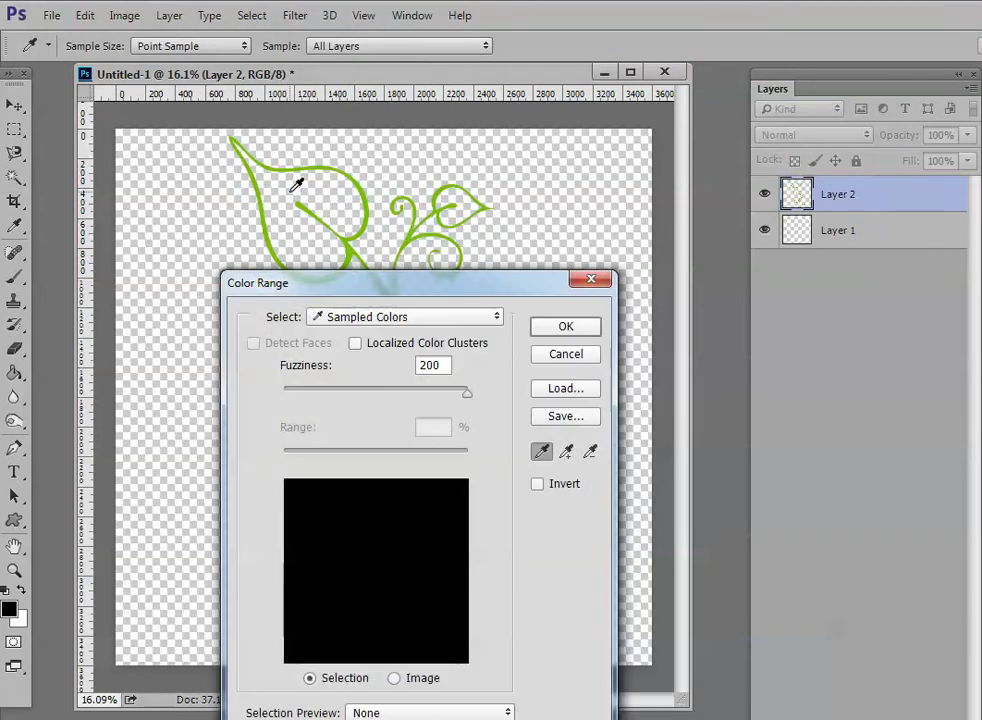
{"action": "left_click", "coordinate": [575, 357]}
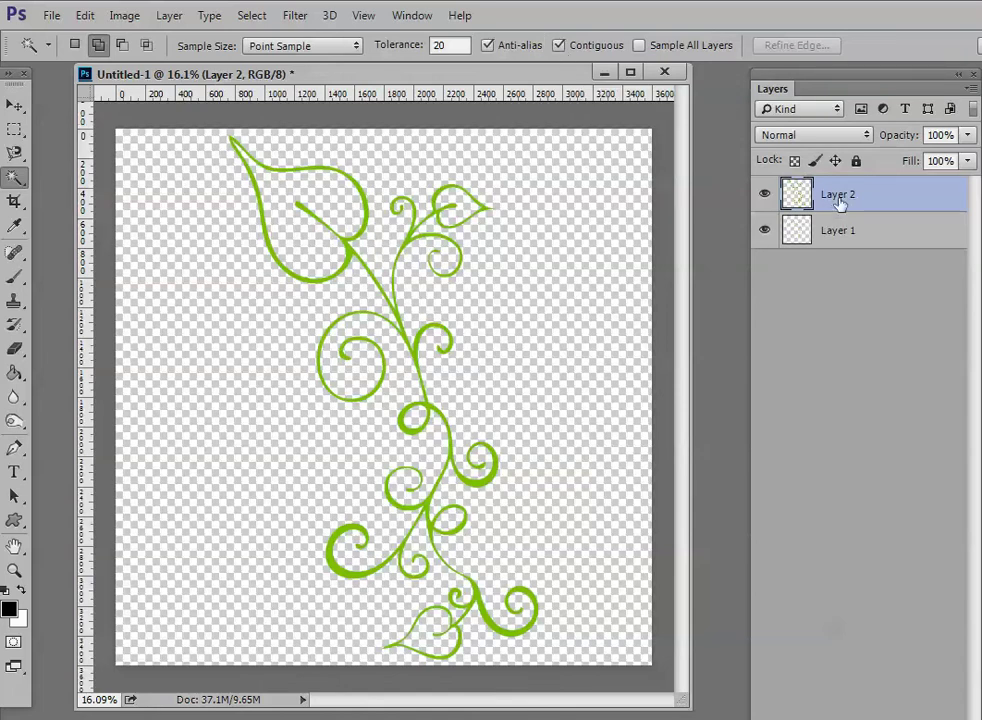
Select the upper-left leaf's interior, fill it with lighter green 9de029, then deselect.
{"action": "left_click", "coordinate": [330, 197]}
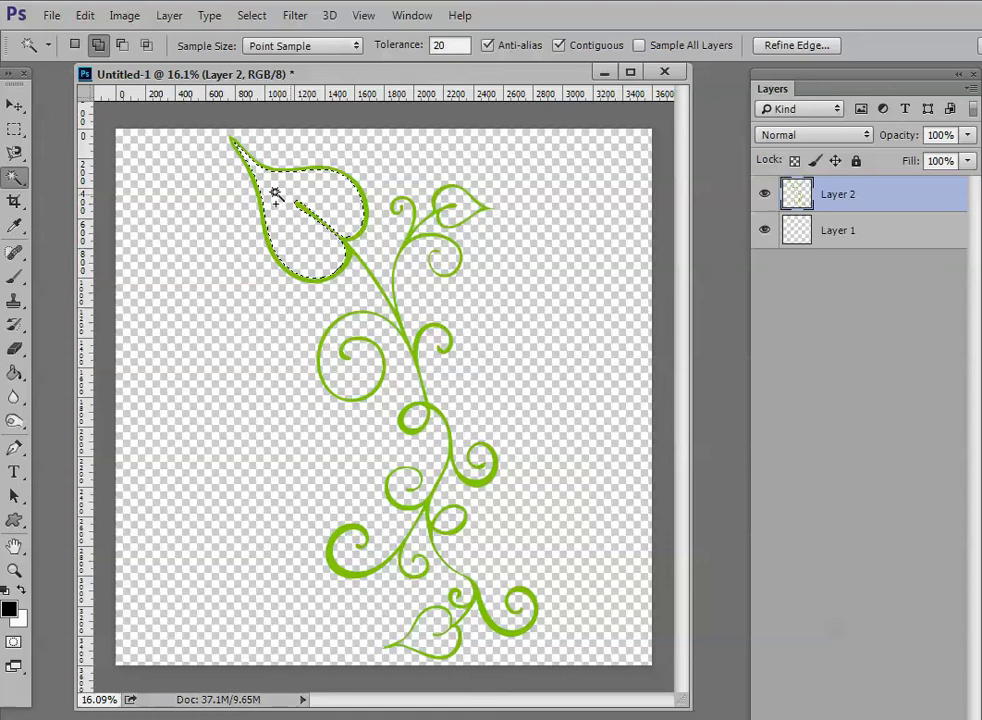
{"action": "left_click", "coordinate": [85, 15]}
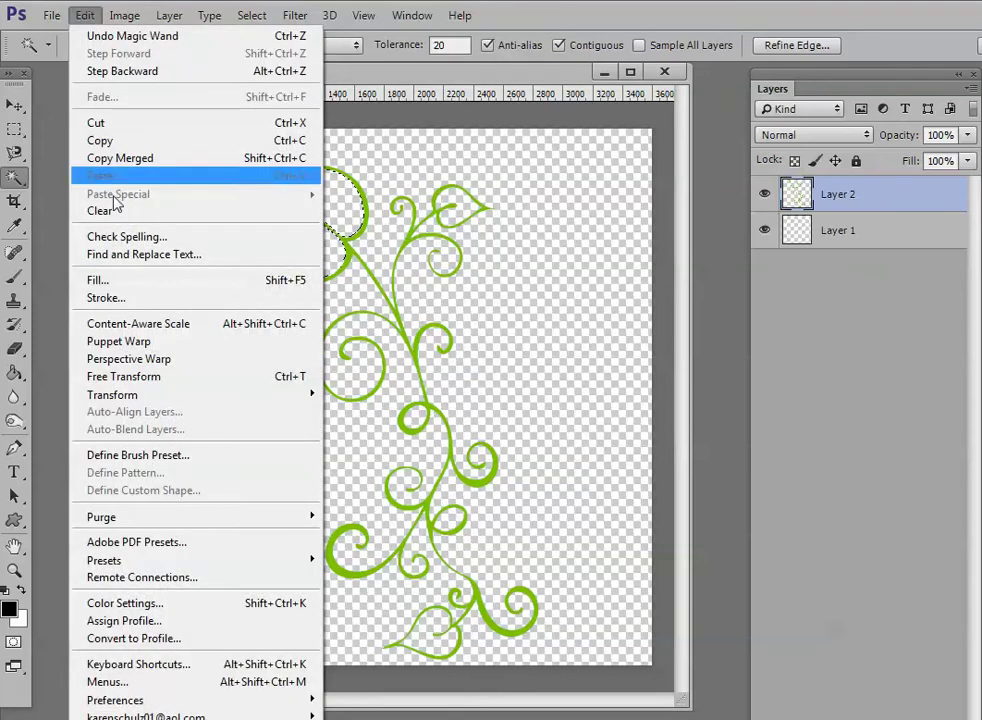
{"action": "left_click", "coordinate": [125, 340]}
{"action": "left_click", "coordinate": [579, 340]}
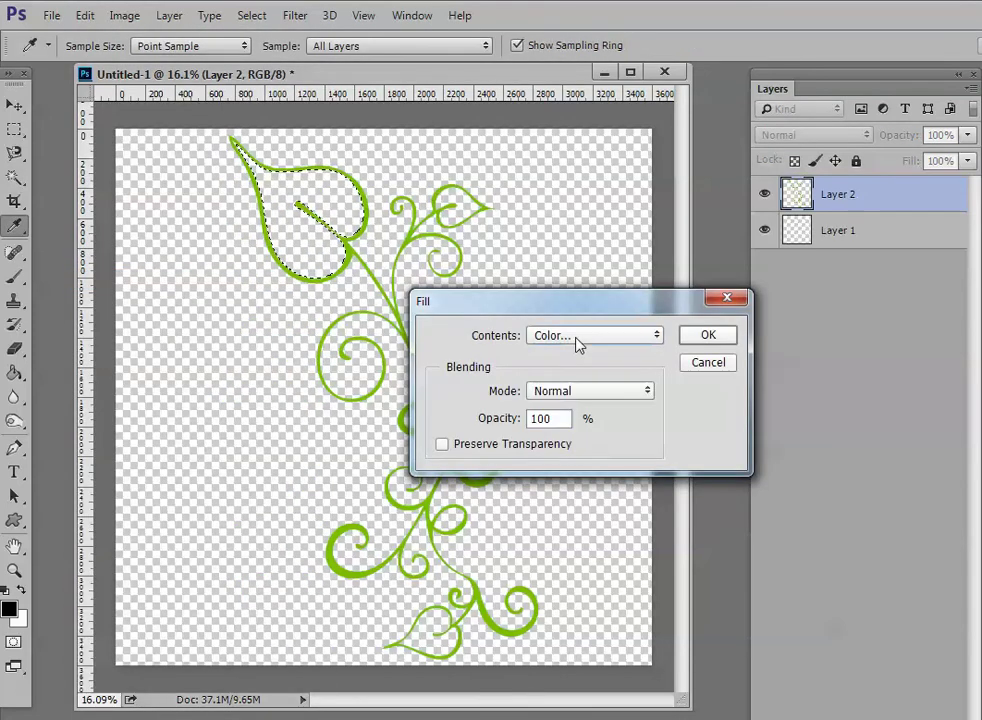
{"action": "left_click", "coordinate": [579, 381]}
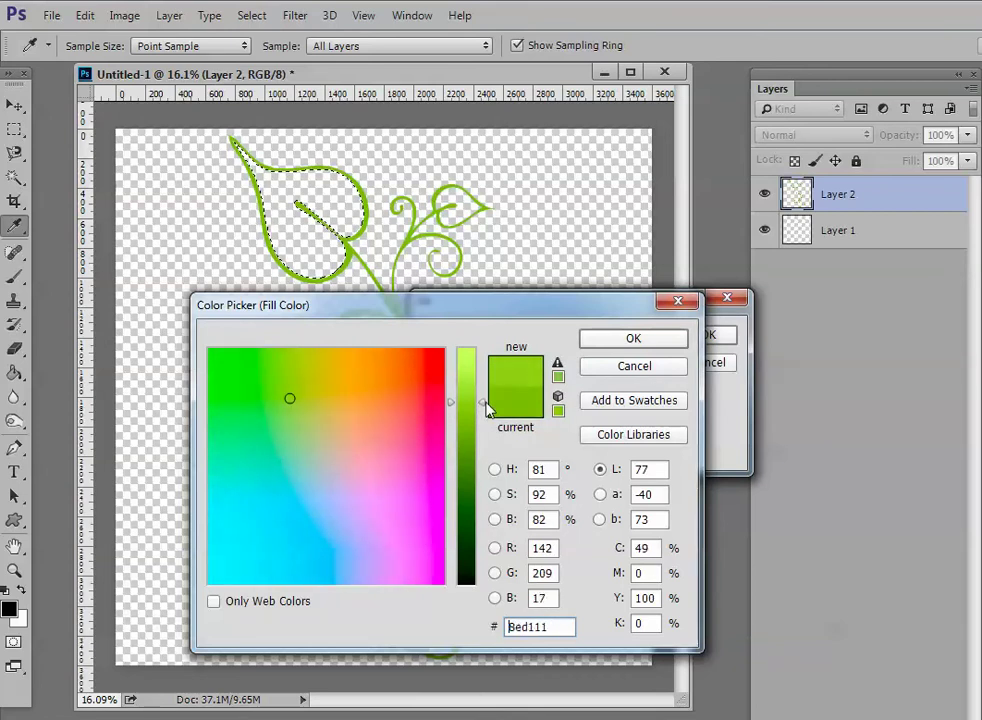
{"action": "left_click_drag", "start_coordinate": [487, 405], "coordinate": [487, 392]}
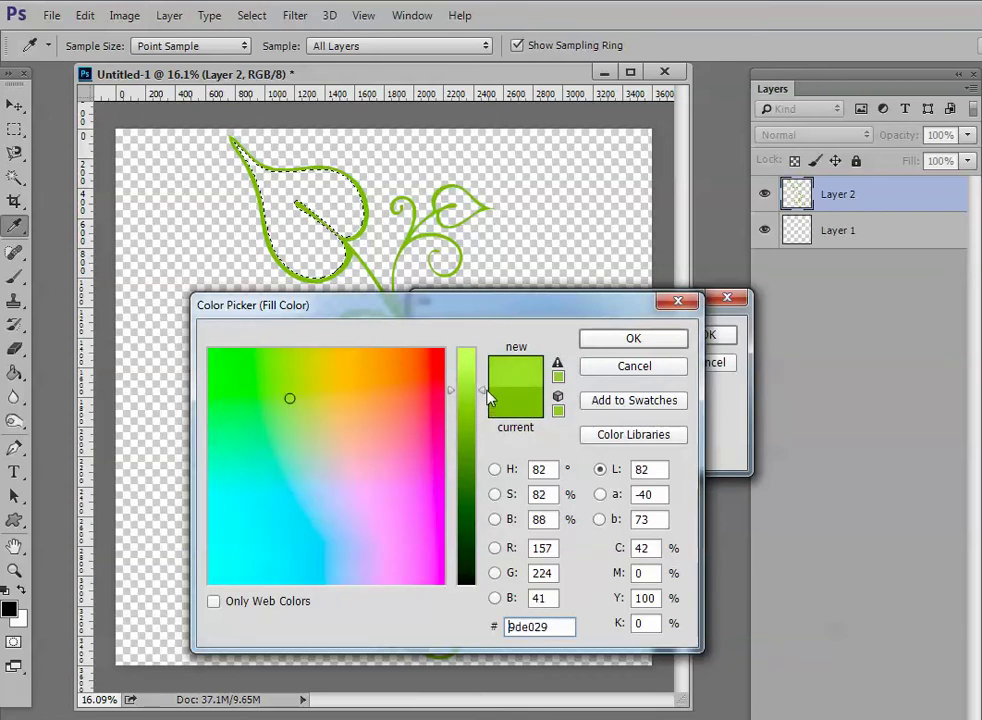
{"action": "left_click", "coordinate": [610, 340]}
{"action": "left_click", "coordinate": [707, 338]}
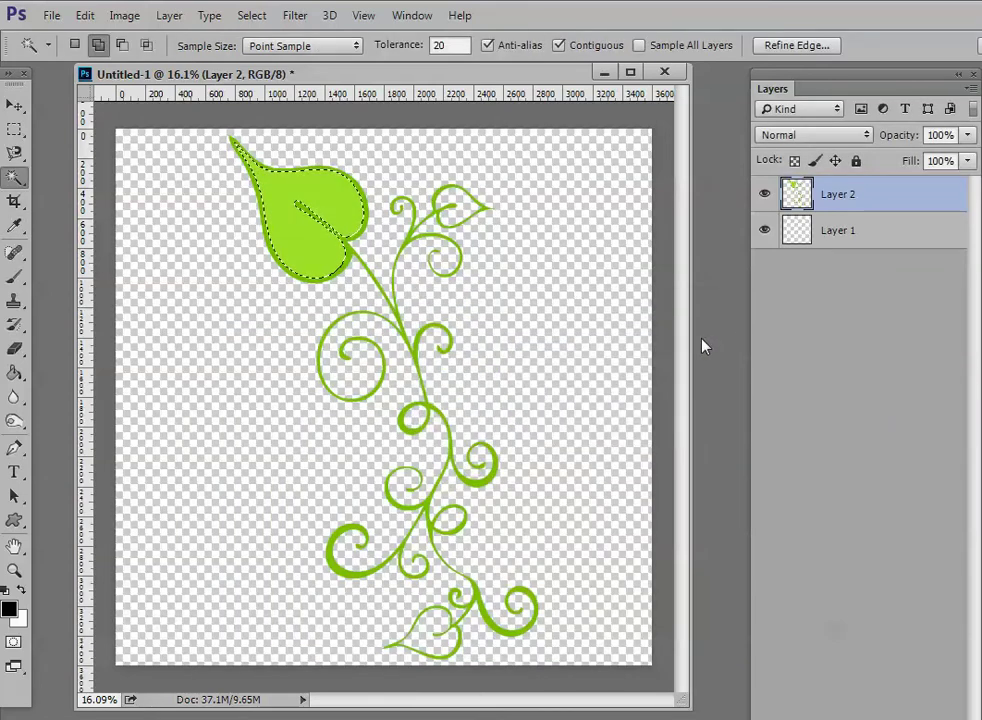
{"action": "key", "text": "ctrl+d"}
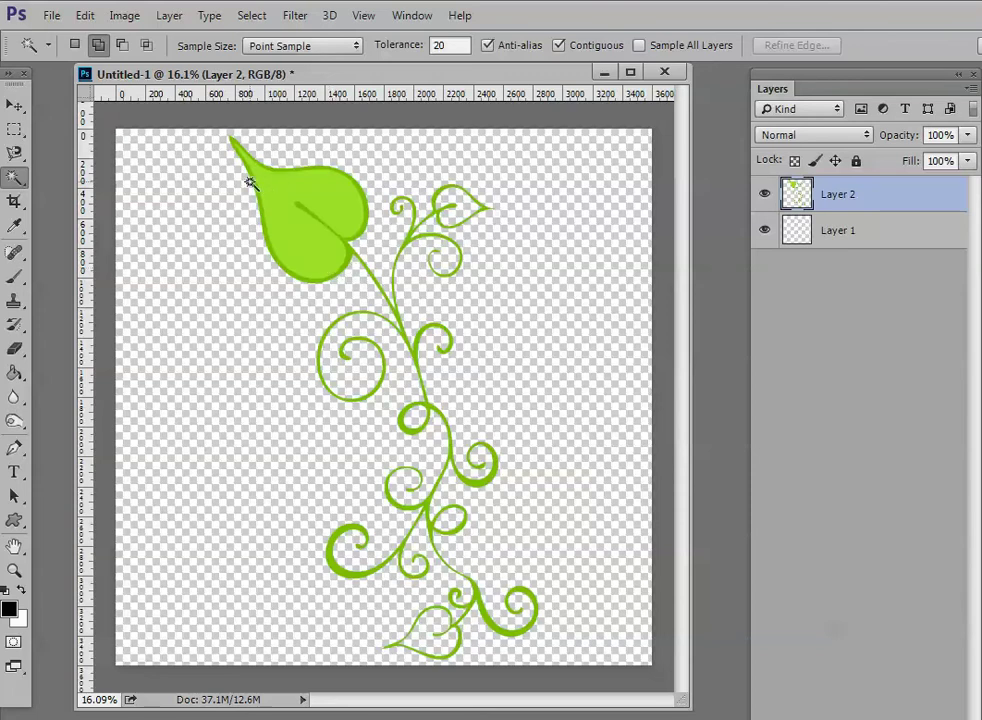
Toggle Layer 2's visibility to check it, then undo the leaf's light green fill and deselect.
{"action": "left_click", "coordinate": [765, 196]}
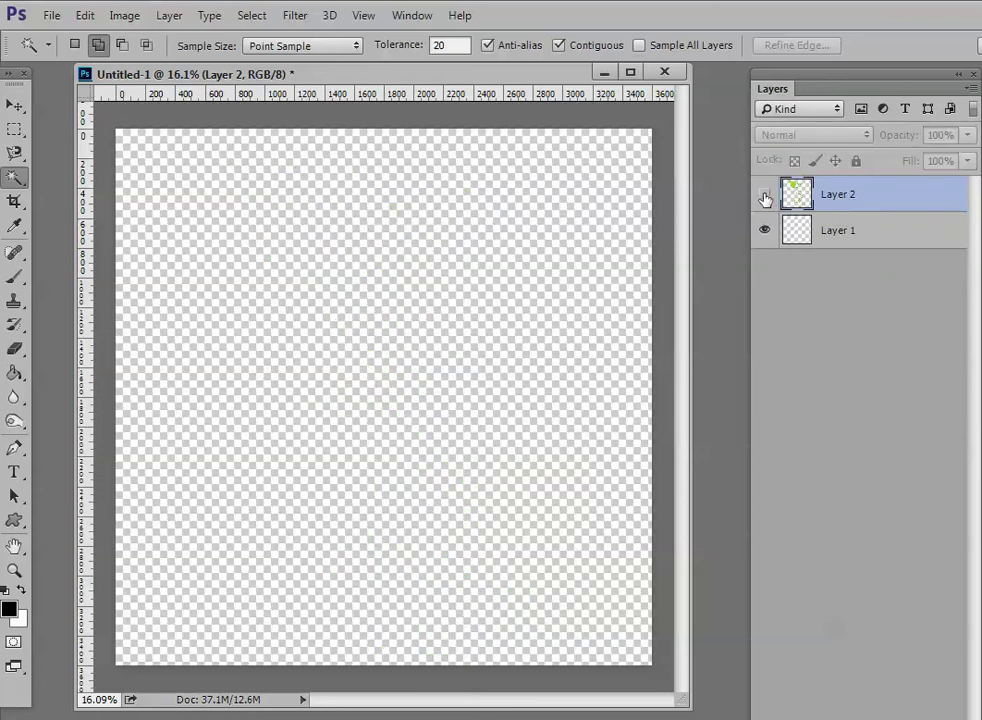
{"action": "left_click", "coordinate": [765, 196]}
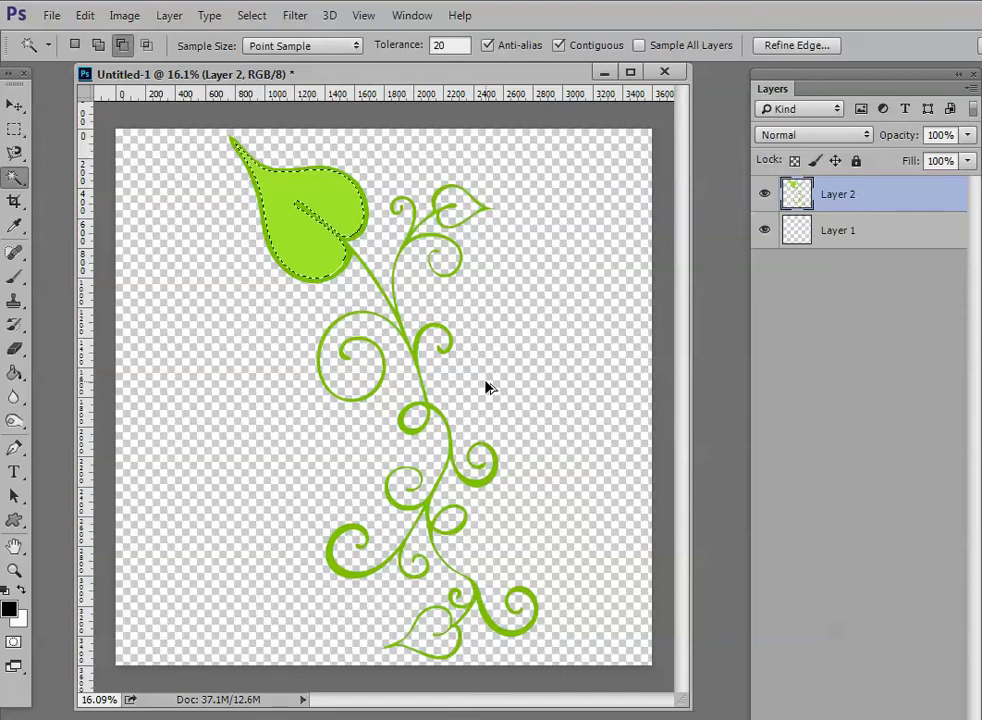
{"action": "key", "text": "Delete"}
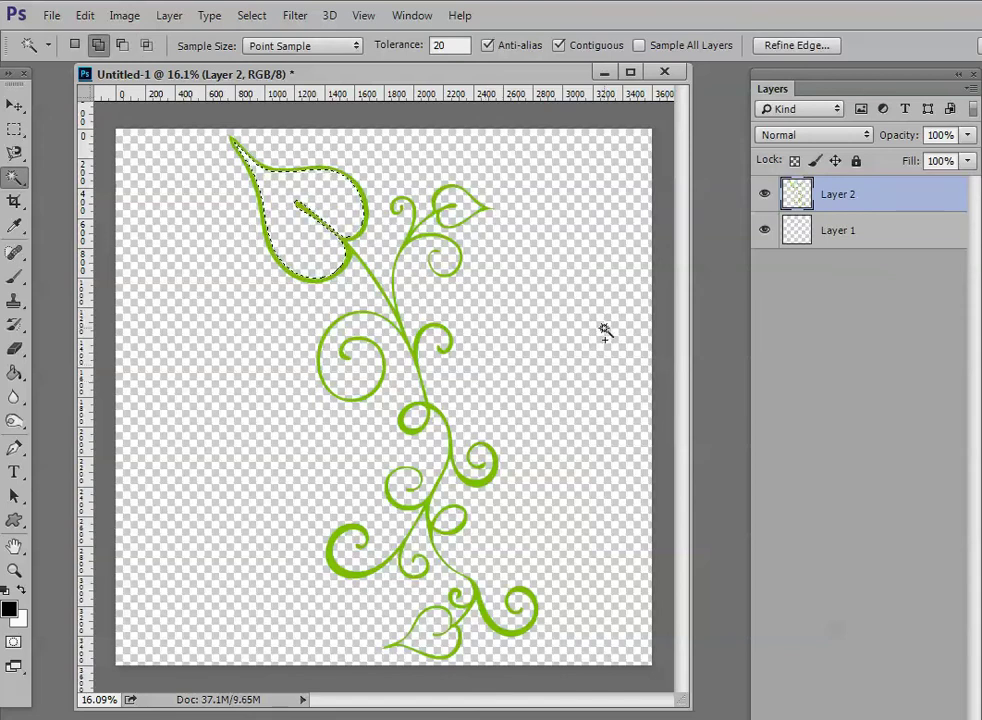
{"action": "key", "text": "ctrl+d"}
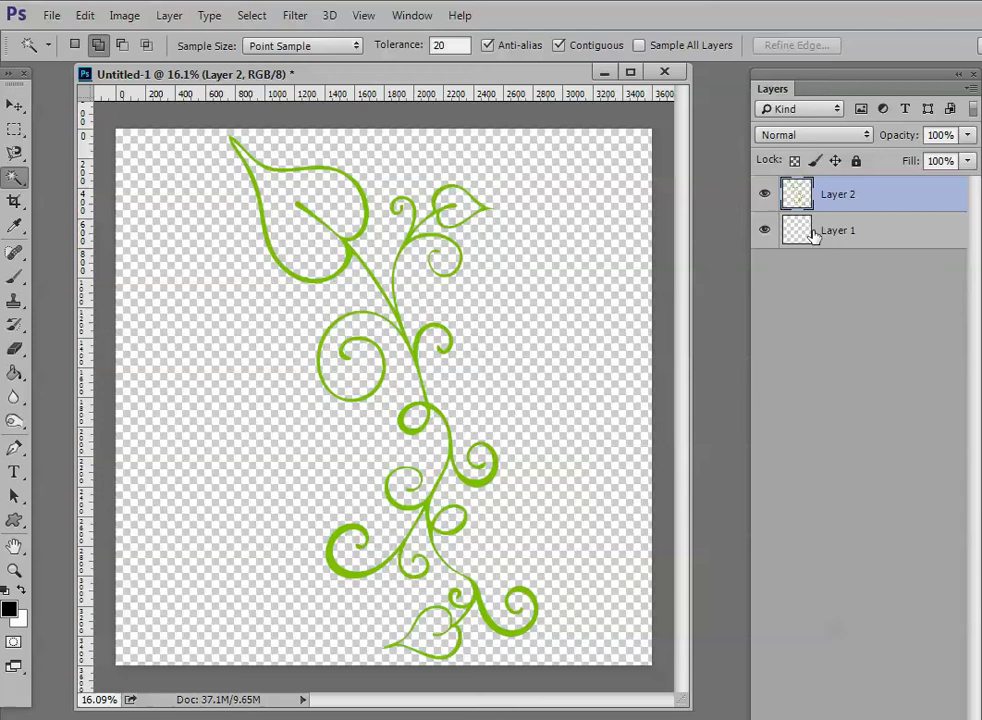
Rename Layer 2 to 'doodle', correcting the initial 'doddle' typo.
{"action": "double_click", "coordinate": [844, 196]}
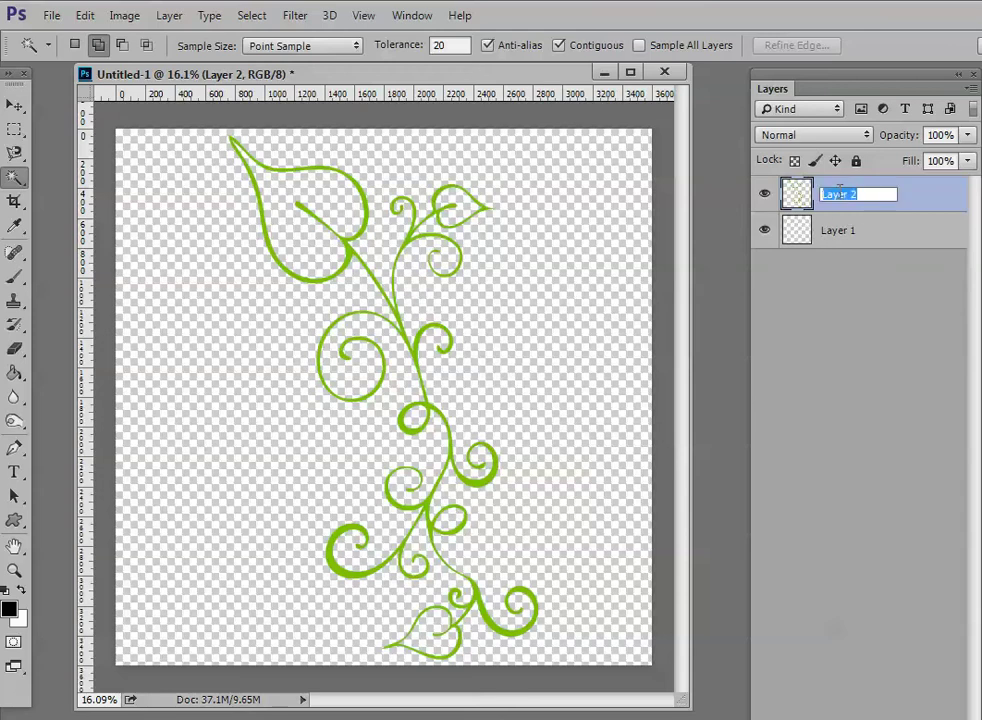
{"action": "type", "text": "doddle"}
{"action": "key", "text": "Return"}
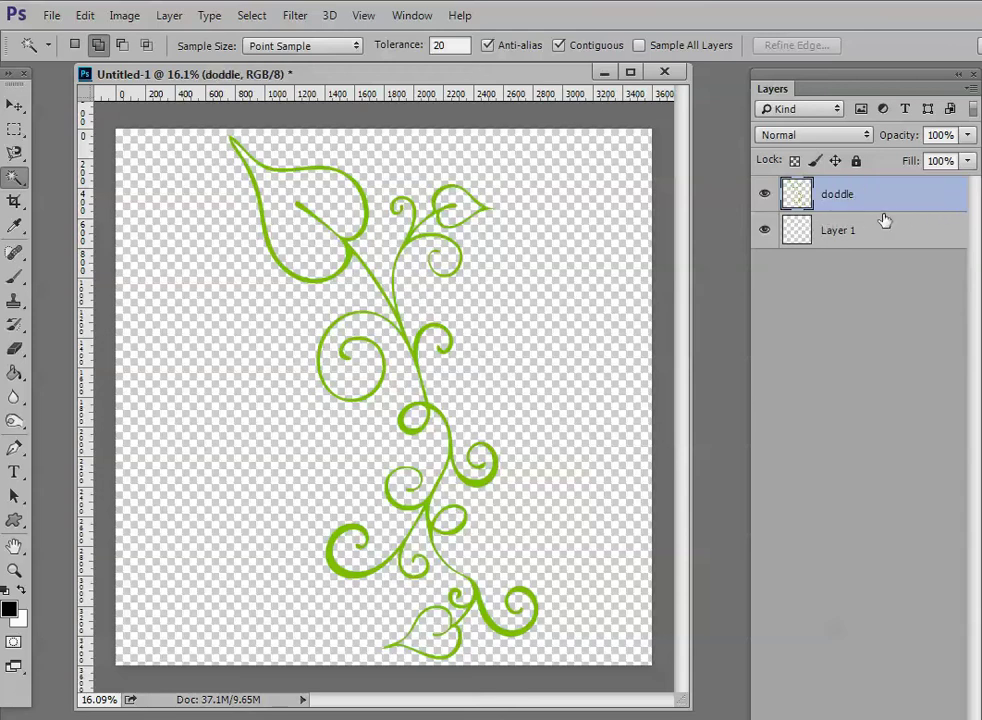
{"action": "double_click", "coordinate": [837, 196]}
{"action": "type", "text": "doodle"}
{"action": "key", "text": "Return"}
Resize the Layers panel and add three new empty layers above doodle.
{"action": "left_click_drag", "start_coordinate": [868, 718], "coordinate": [868, 698]}
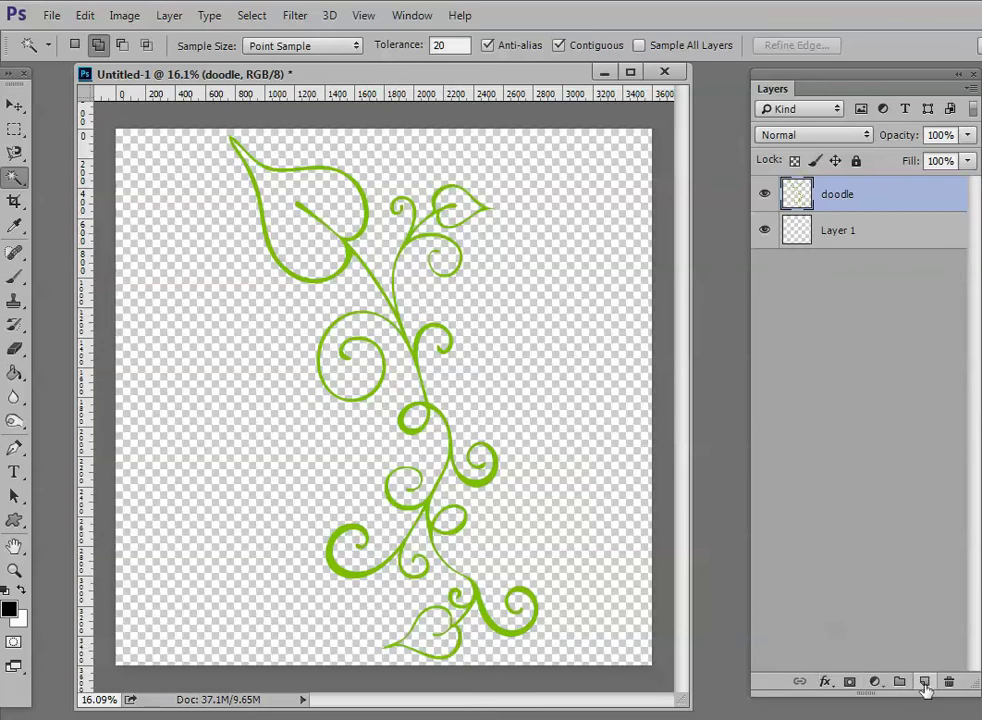
{"action": "left_click", "coordinate": [924, 682]}
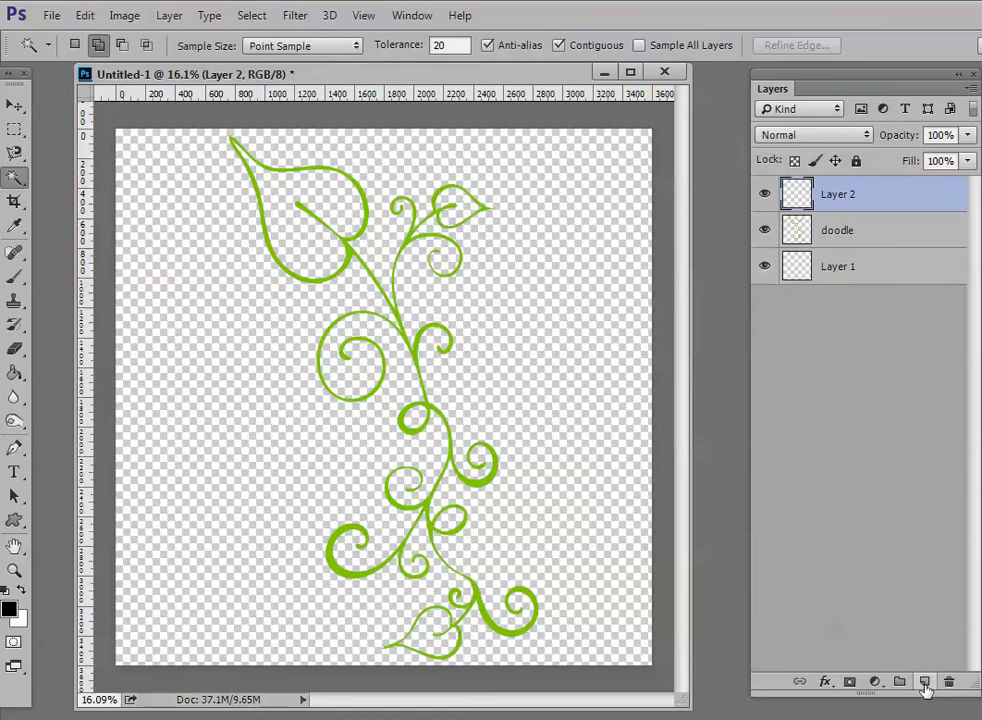
{"action": "left_click", "coordinate": [924, 682]}
{"action": "left_click", "coordinate": [924, 682]}
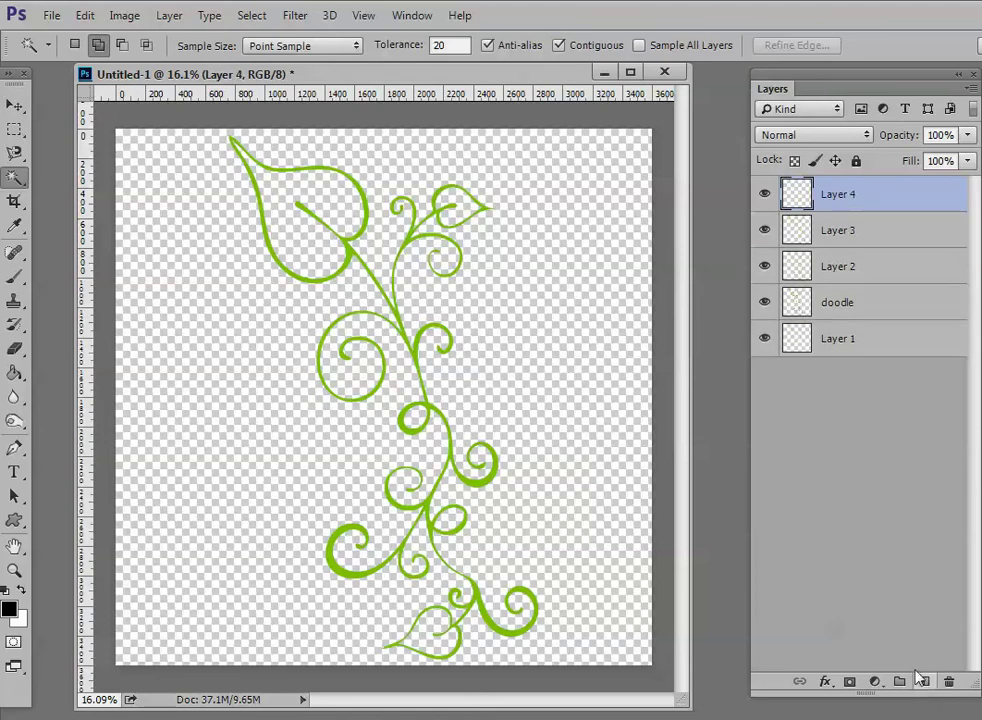
Name the three new layers #1, #2 and #3, then make doodle active again.
{"action": "double_click", "coordinate": [835, 266]}
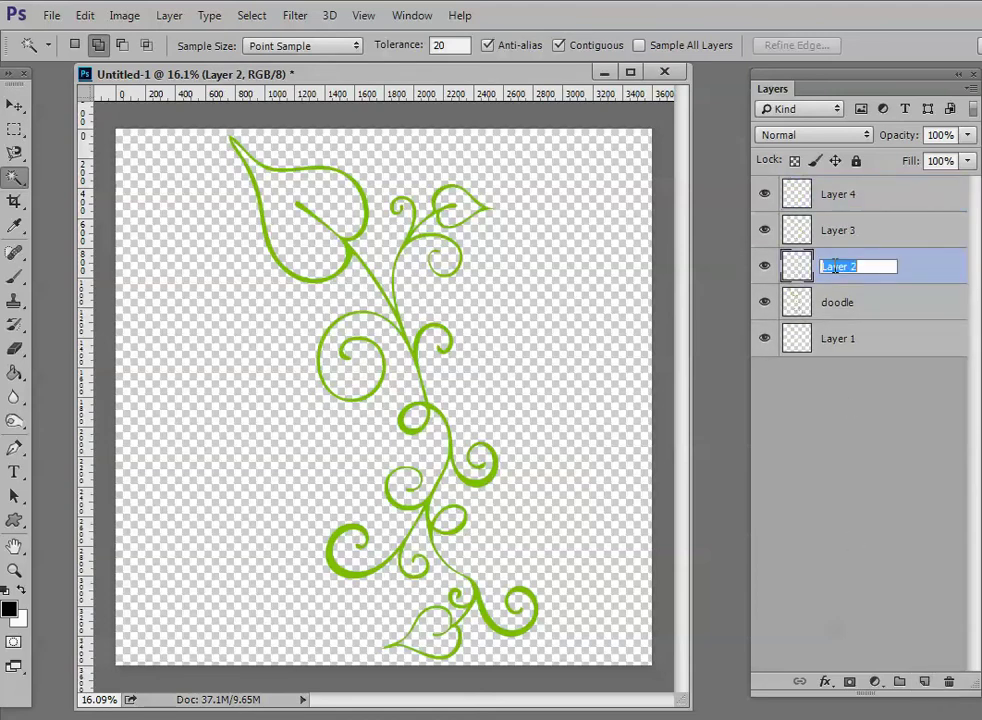
{"action": "type", "text": "#1"}
{"action": "double_click", "coordinate": [839, 230]}
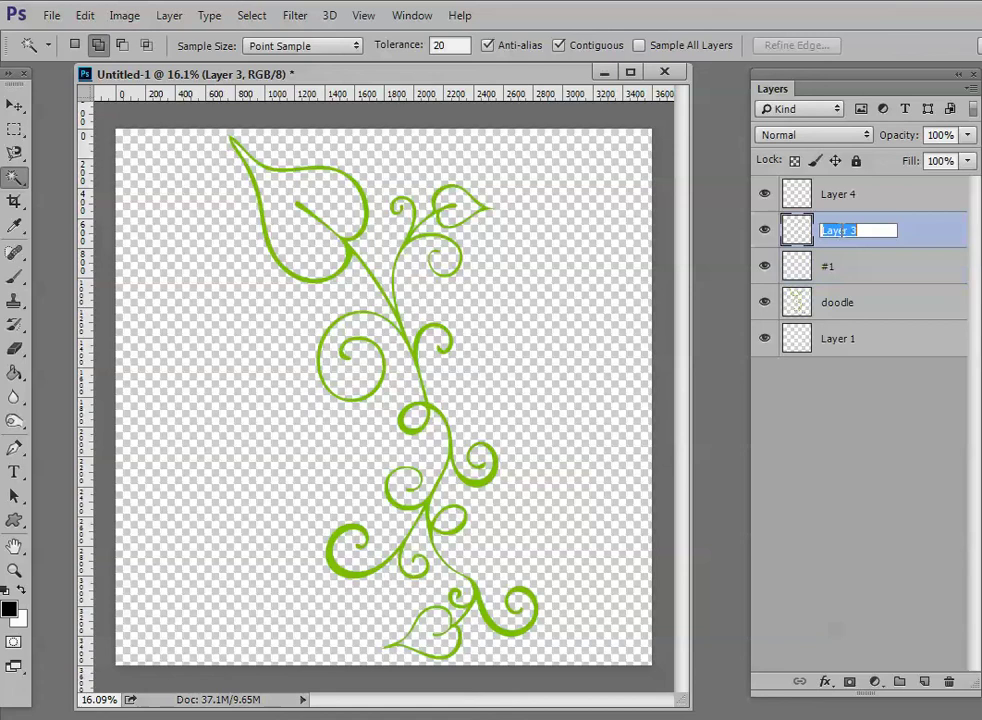
{"action": "type", "text": "#2"}
{"action": "left_click", "coordinate": [843, 195]}
{"action": "double_click", "coordinate": [843, 195]}
{"action": "type", "text": "#"}
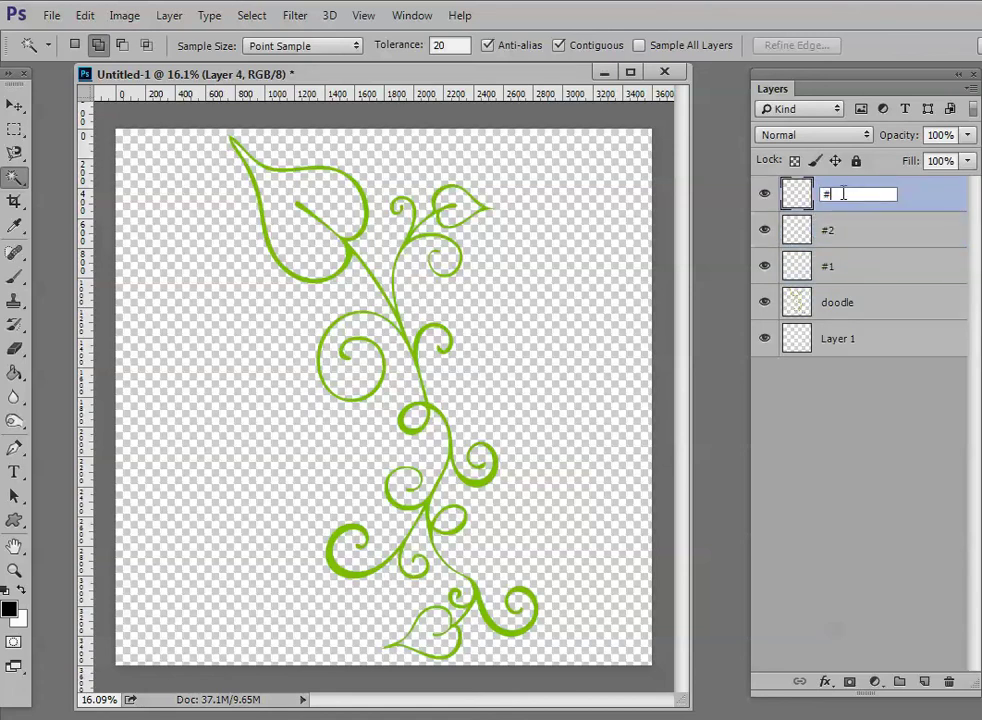
{"action": "type", "text": "3"}
{"action": "key", "text": "Return"}
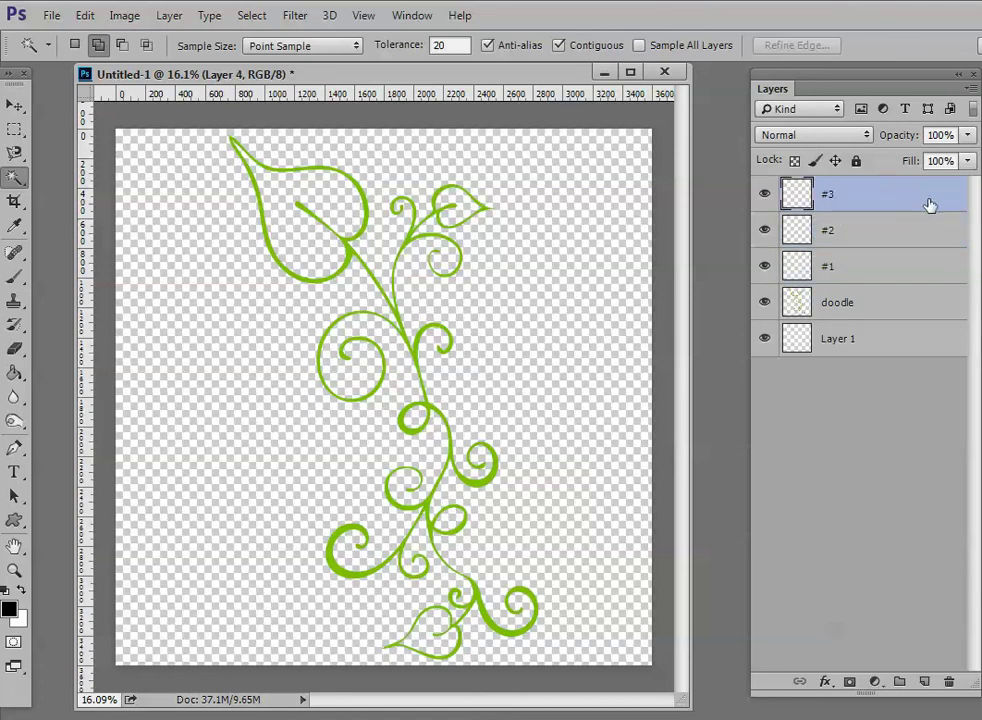
{"action": "left_click", "coordinate": [886, 318]}
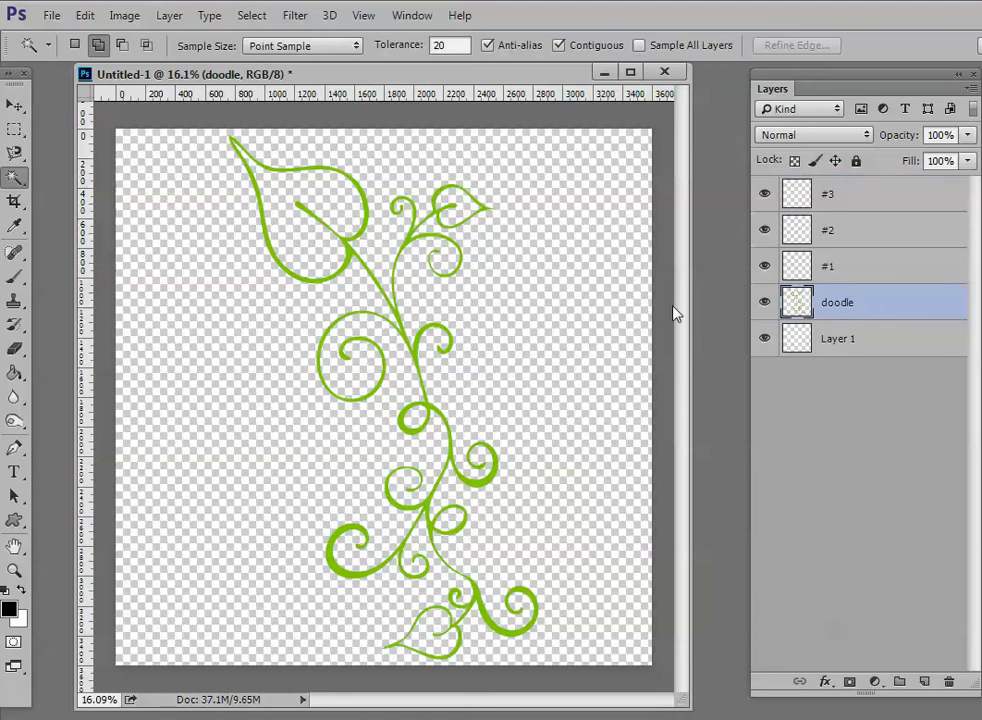
Magic Wand the top leaf on doodle and fill it with light green #9de029 on layer #1.
{"action": "left_click", "coordinate": [19, 180]}
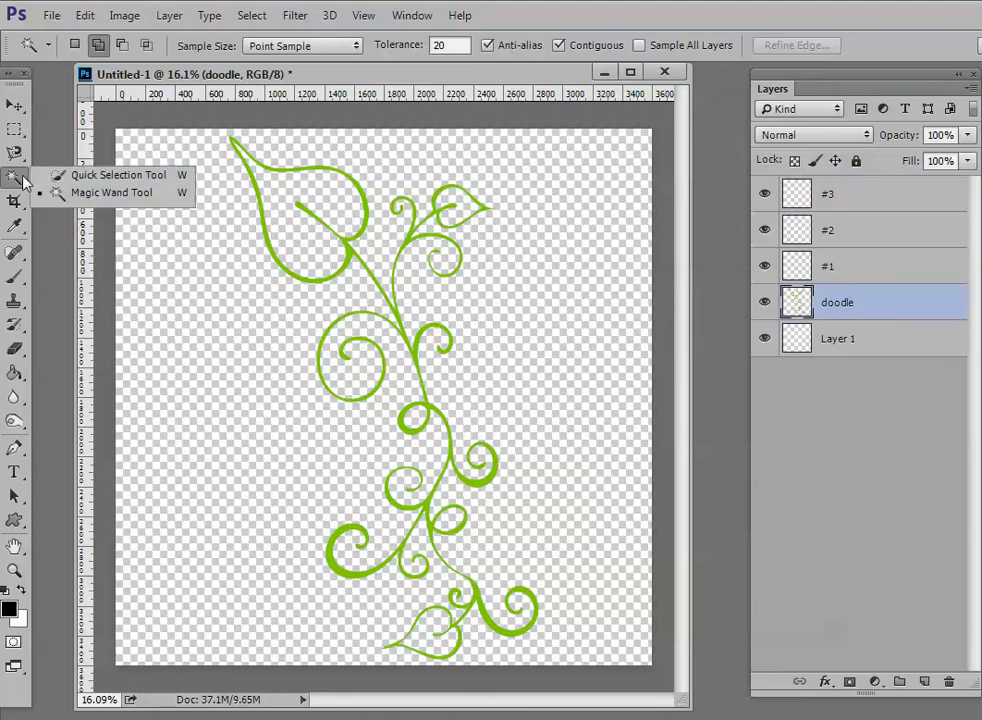
{"action": "left_click", "coordinate": [95, 192]}
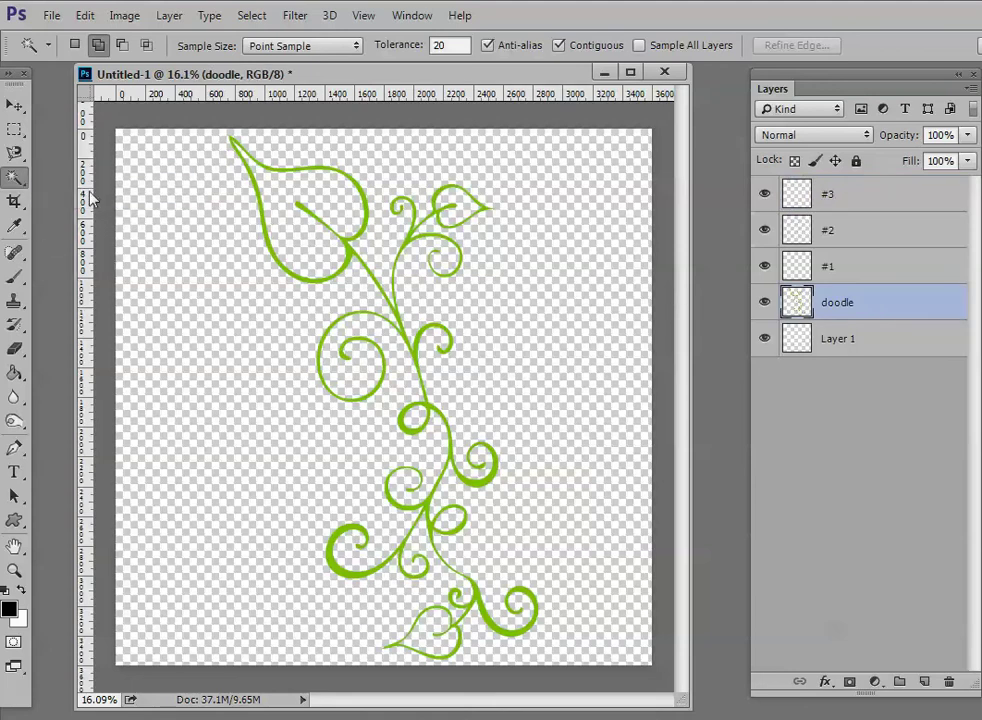
{"action": "left_click", "coordinate": [276, 192]}
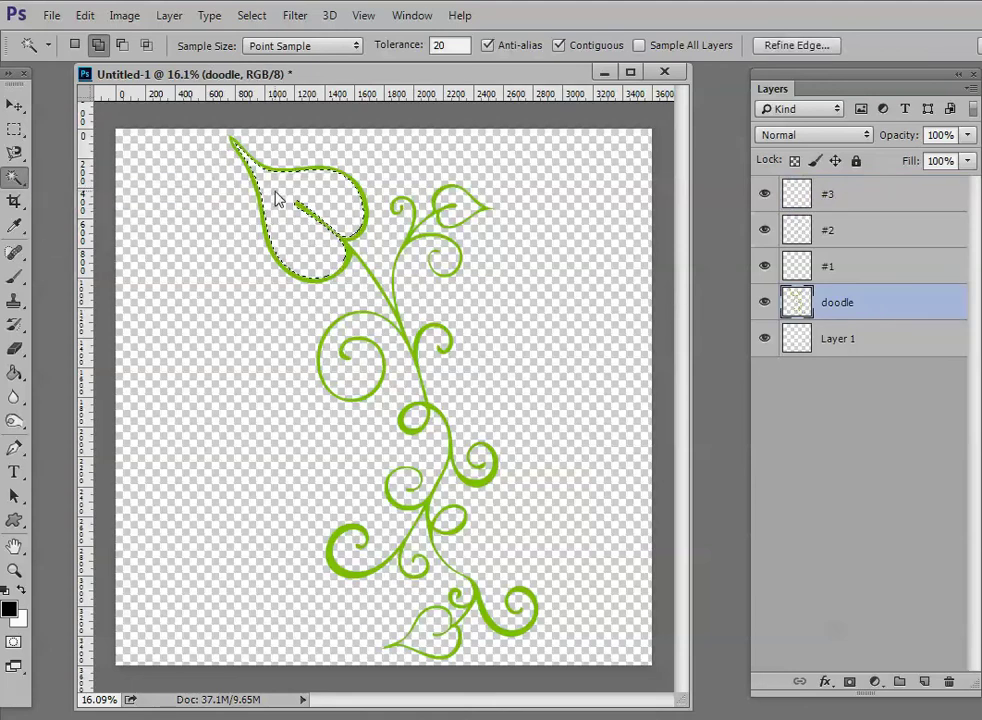
{"action": "left_click", "coordinate": [870, 271]}
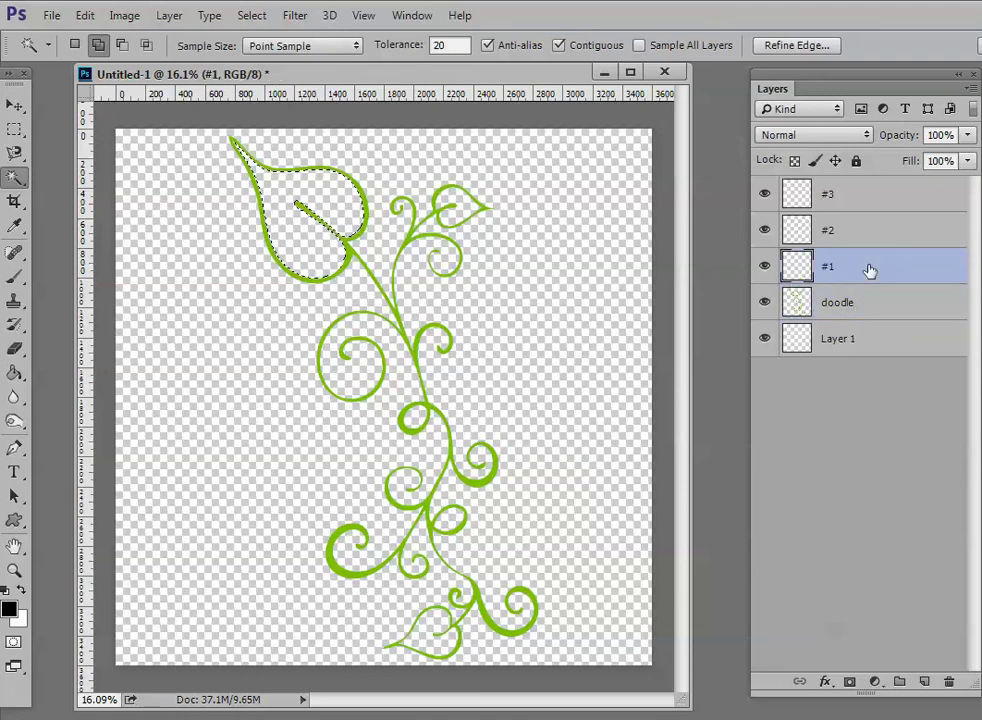
{"action": "left_click", "coordinate": [85, 16]}
{"action": "left_click", "coordinate": [121, 279]}
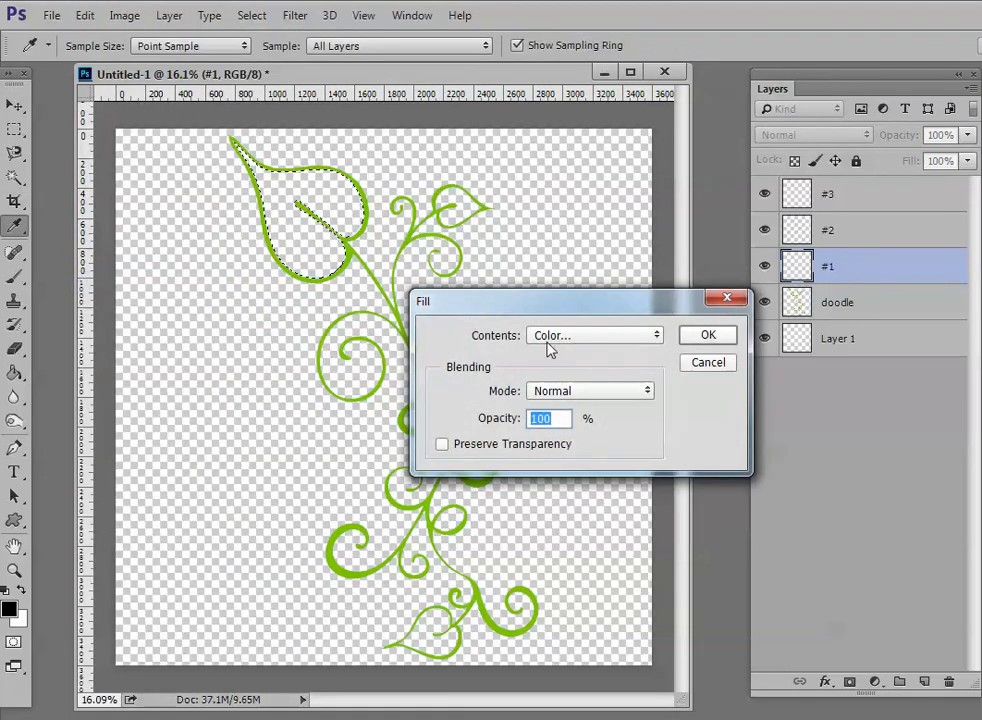
{"action": "left_click", "coordinate": [549, 345]}
{"action": "left_click", "coordinate": [545, 377]}
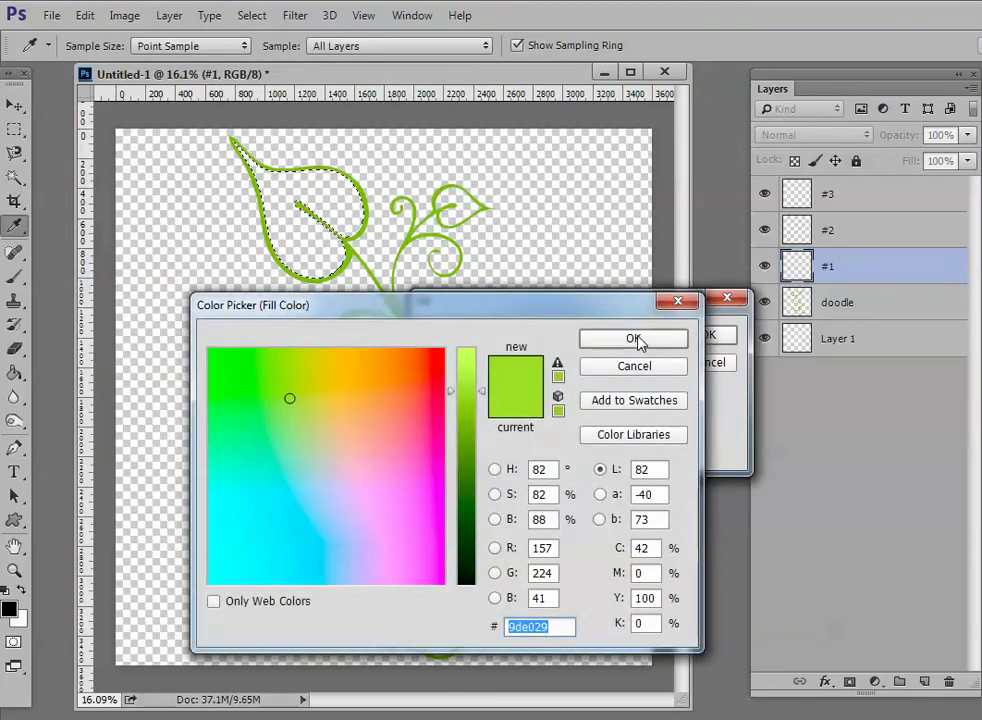
{"action": "left_click", "coordinate": [638, 342]}
{"action": "left_click", "coordinate": [715, 341]}
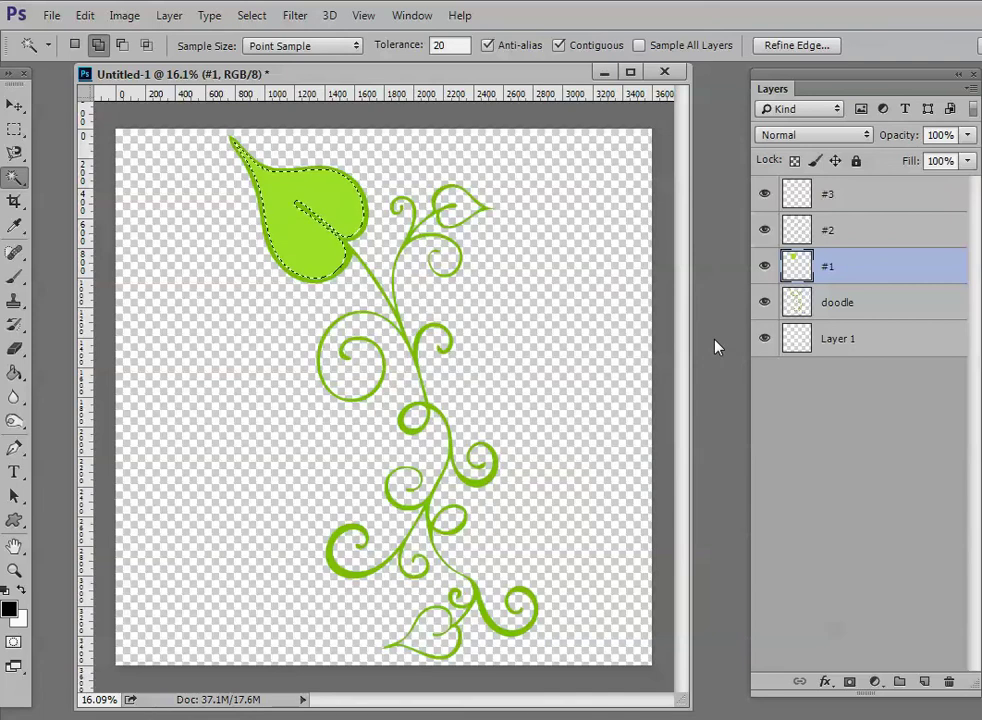
{"action": "key", "text": "ctrl+d"}
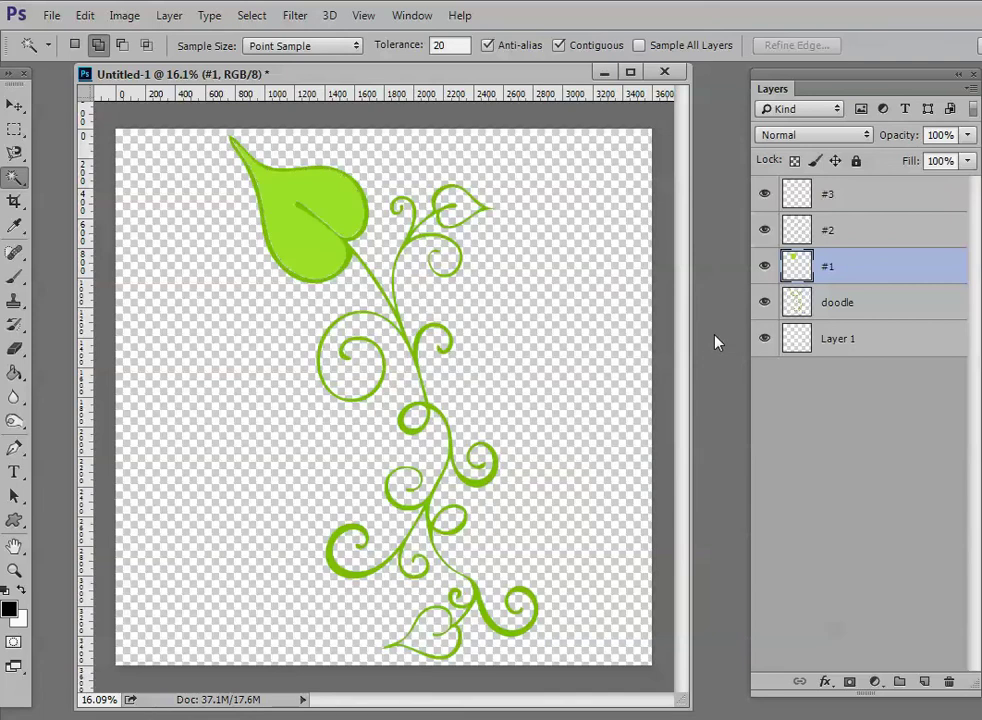
Toggle layer #1 and doodle visibility to check the leaf fill.
{"action": "left_click", "coordinate": [765, 266]}
{"action": "left_click", "coordinate": [765, 267]}
{"action": "left_click", "coordinate": [764, 303]}
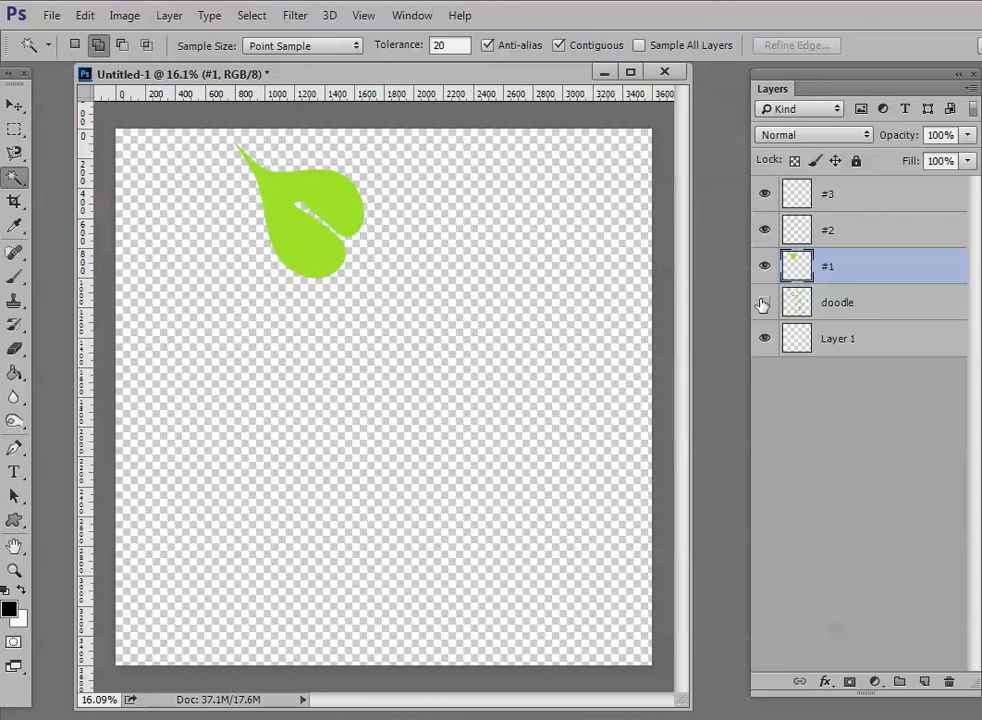
{"action": "left_click", "coordinate": [763, 303]}
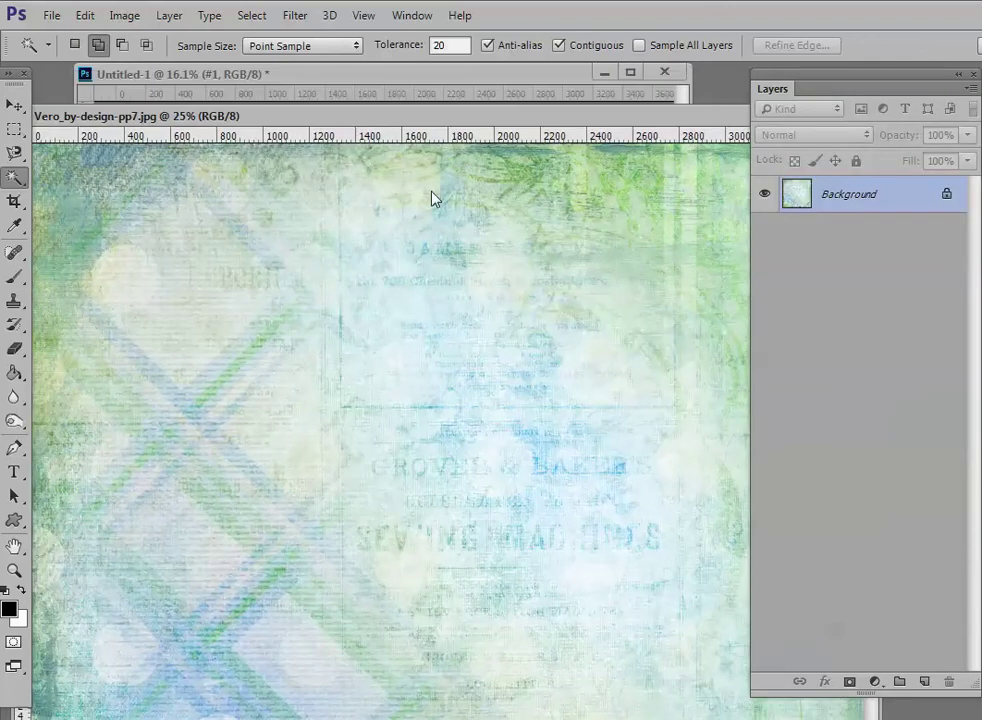
Drag the Vero patterned paper into Untitled-1 with the Move tool, then close the paper file.
{"action": "left_click_drag", "start_coordinate": [431, 116], "coordinate": [491, 392]}
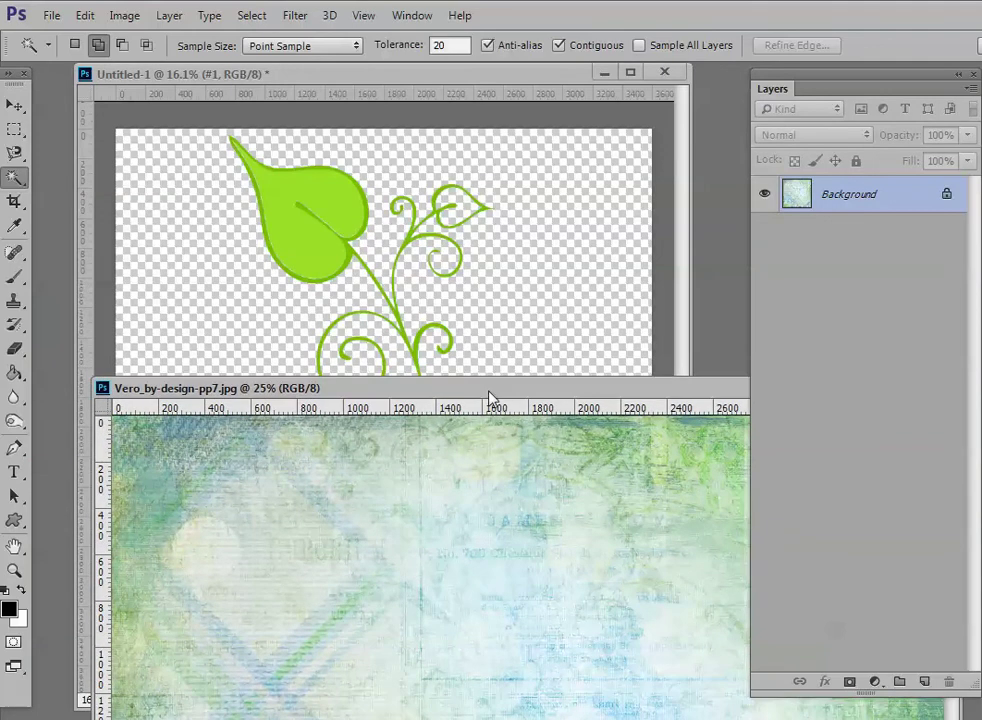
{"action": "left_click", "coordinate": [14, 104]}
{"action": "left_click_drag", "start_coordinate": [300, 470], "coordinate": [313, 248]}
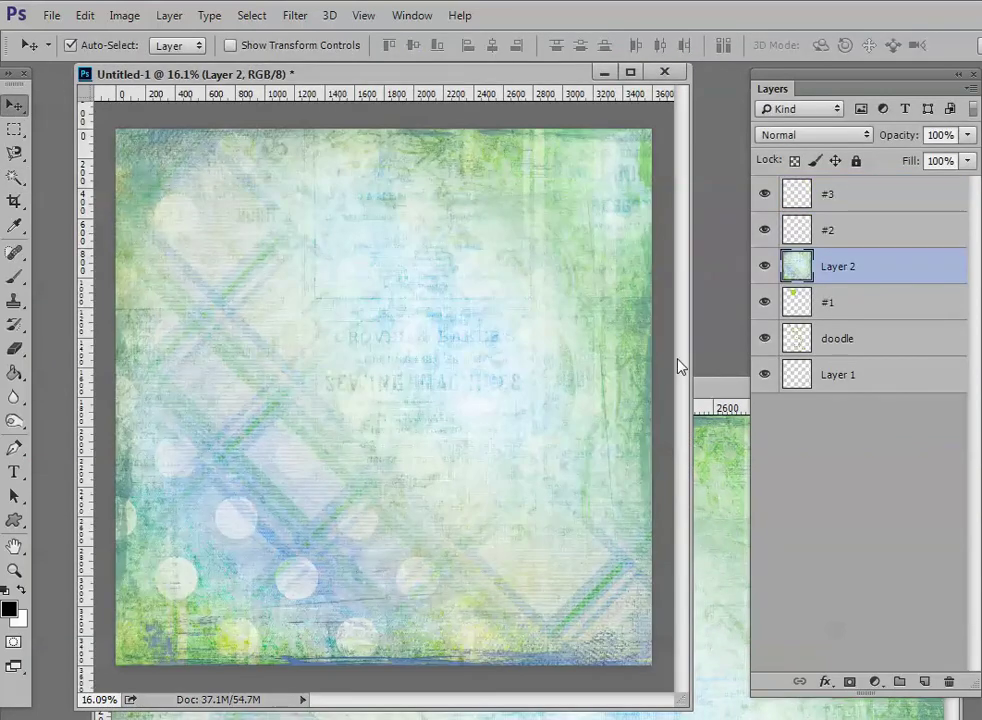
{"action": "left_click", "coordinate": [705, 390]}
{"action": "left_click_drag", "start_coordinate": [612, 398], "coordinate": [550, 433]}
{"action": "left_click", "coordinate": [542, 424]}
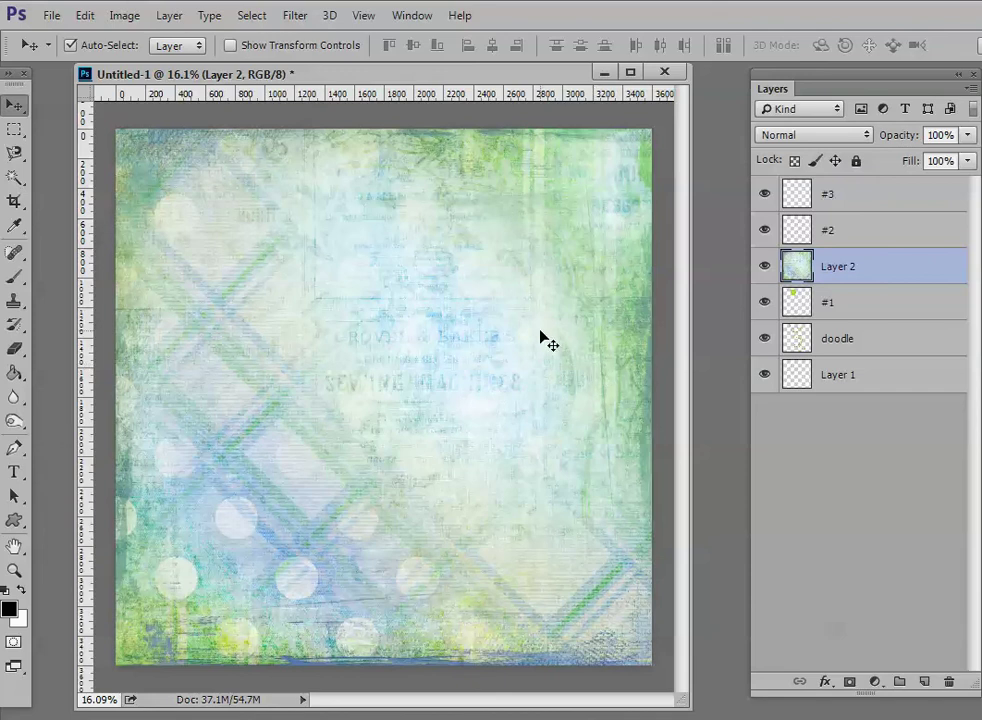
Position the paper layer over the canvas and clip it to the leaf on #1.
{"action": "mouse_move", "coordinate": [560, 210]}
{"action": "left_mouse_down"}
{"action": "mouse_move", "coordinate": [355, 362]}
{"action": "mouse_move", "coordinate": [343, 403]}
{"action": "left_mouse_up"}
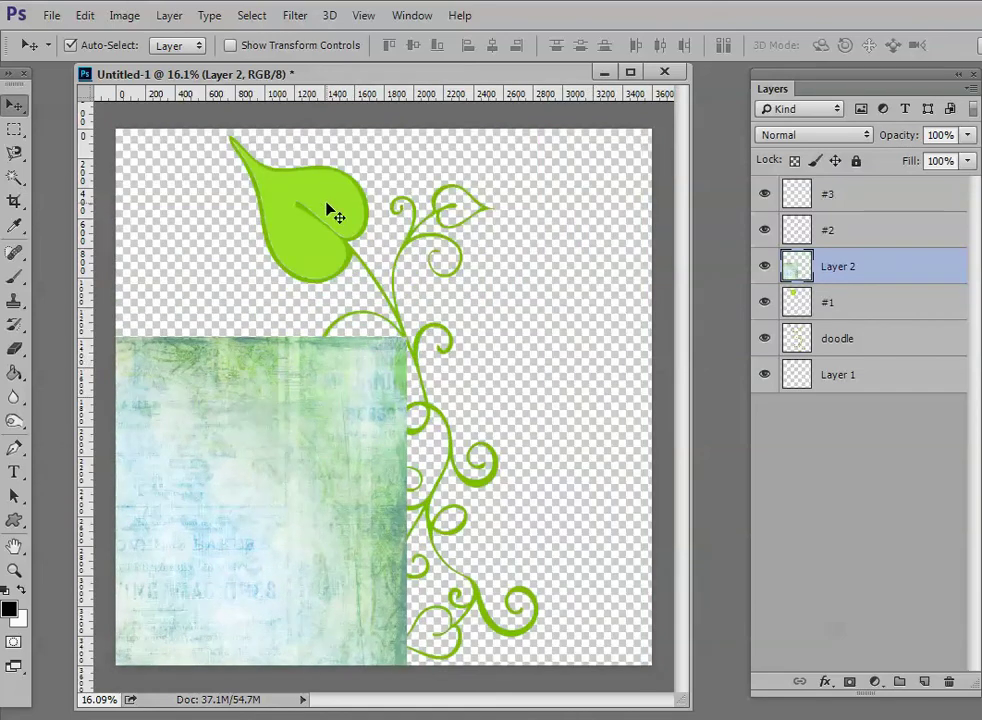
{"action": "left_click_drag", "start_coordinate": [327, 488], "coordinate": [572, 268]}
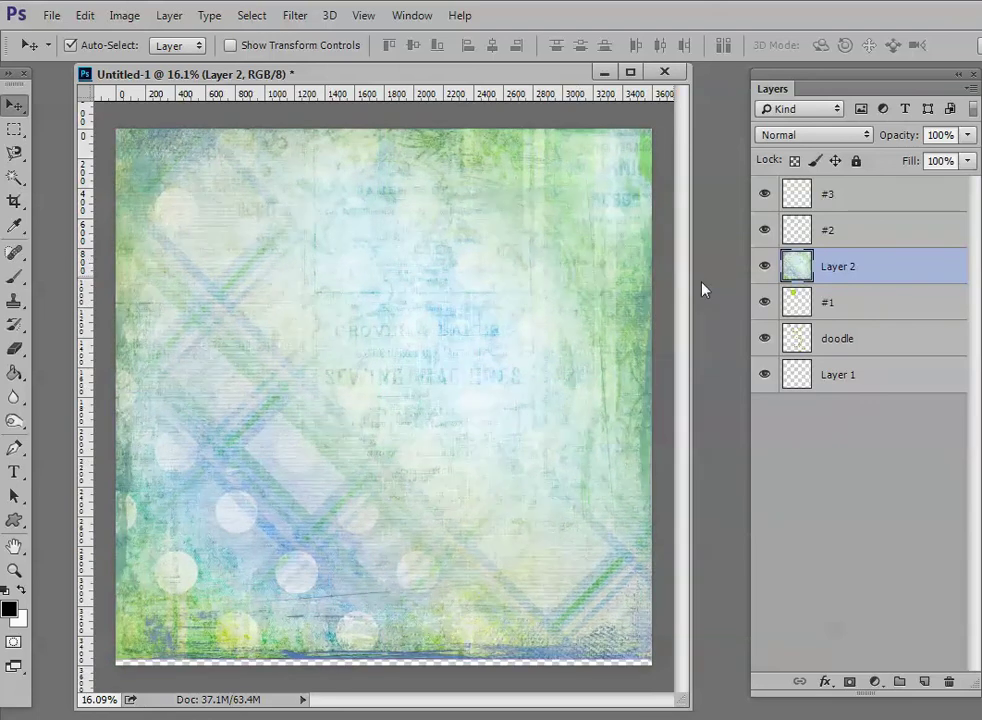
{"action": "left_click", "coordinate": [853, 283], "text": "alt"}
{"action": "mouse_move", "coordinate": [357, 213]}
{"action": "left_mouse_down"}
{"action": "mouse_move", "coordinate": [410, 240]}
{"action": "mouse_move", "coordinate": [465, 241]}
{"action": "mouse_move", "coordinate": [443, 287]}
{"action": "mouse_move", "coordinate": [370, 190]}
{"action": "mouse_move", "coordinate": [256, 168]}
{"action": "mouse_move", "coordinate": [250, 212]}
{"action": "mouse_move", "coordinate": [343, 183]}
{"action": "mouse_move", "coordinate": [372, 156]}
{"action": "mouse_move", "coordinate": [418, 225]}
{"action": "mouse_move", "coordinate": [405, 250]}
{"action": "mouse_move", "coordinate": [383, 258]}
{"action": "mouse_move", "coordinate": [378, 232]}
{"action": "mouse_move", "coordinate": [345, 198]}
{"action": "mouse_move", "coordinate": [352, 204]}
{"action": "left_mouse_up"}
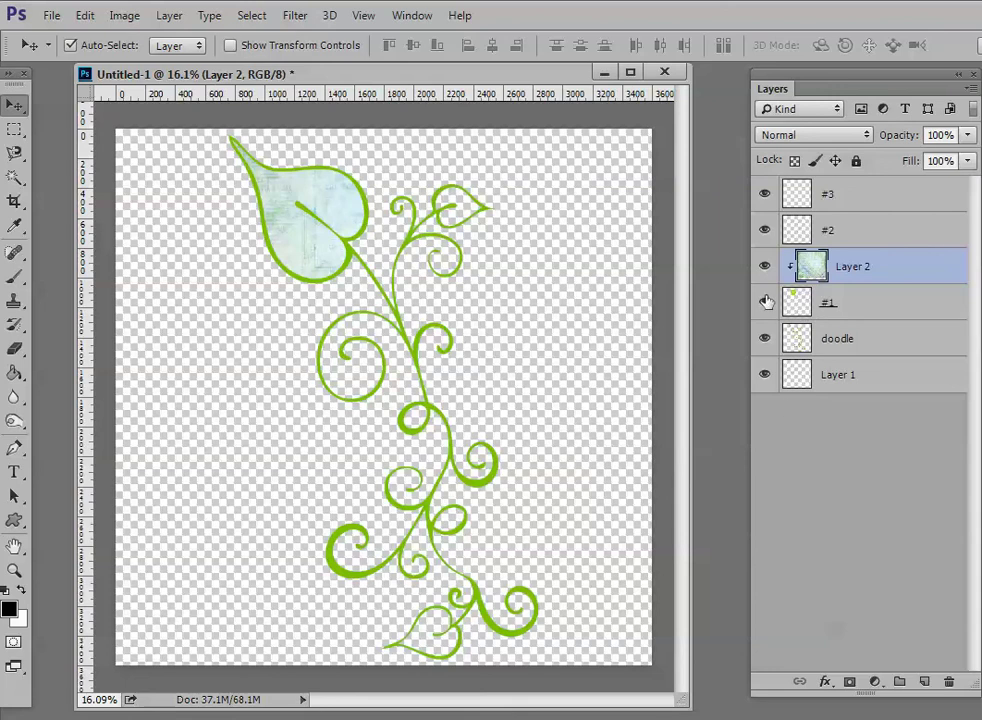